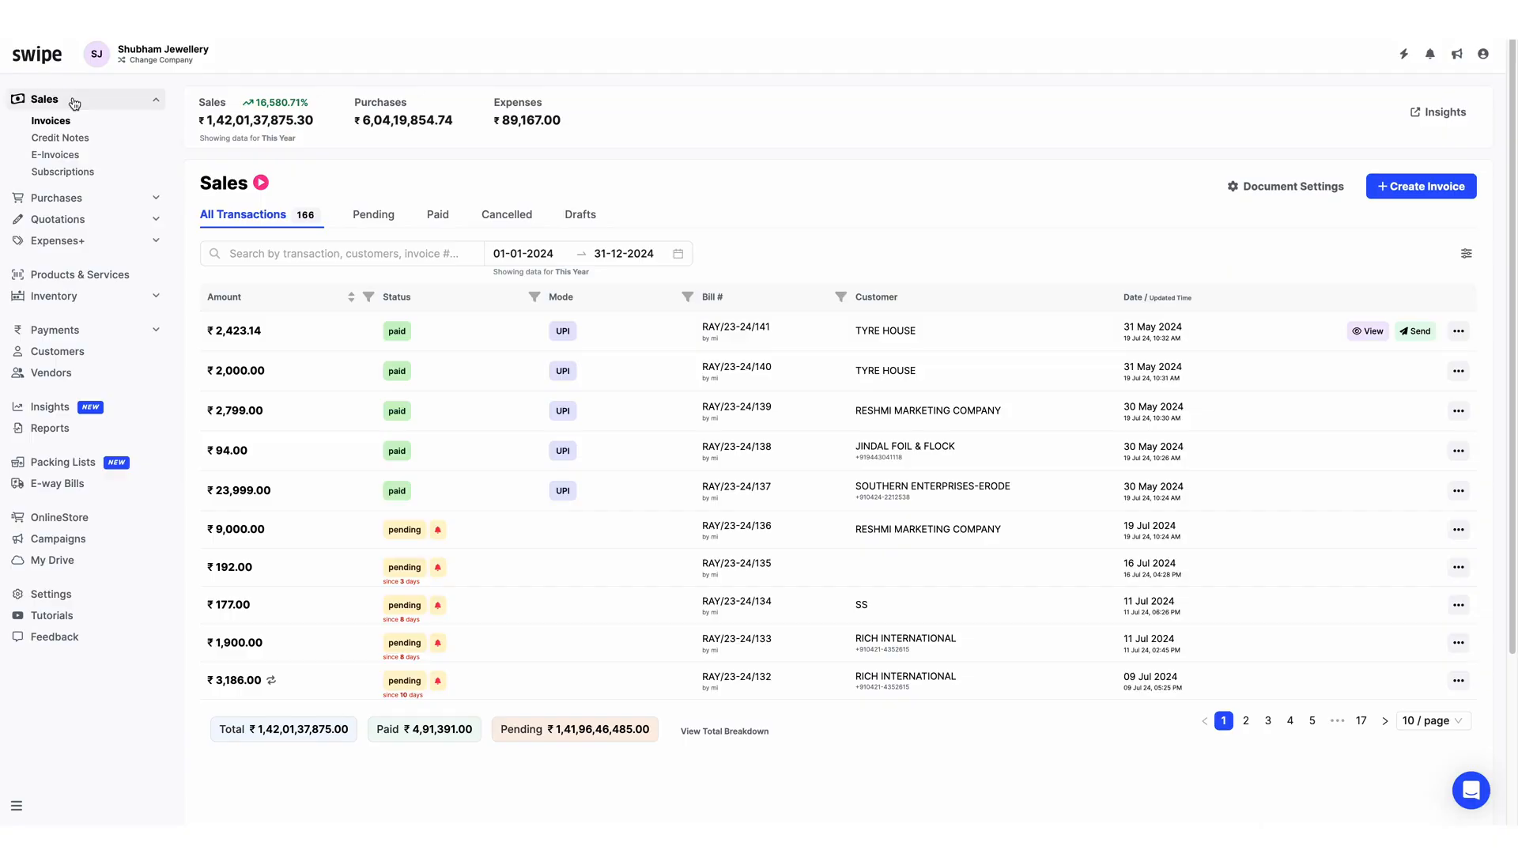
# Step: Open Bank Reconciliation for payments and upload RBL Bank Statement.xls as the statement to reconcile
pyautogui.click(94, 330)
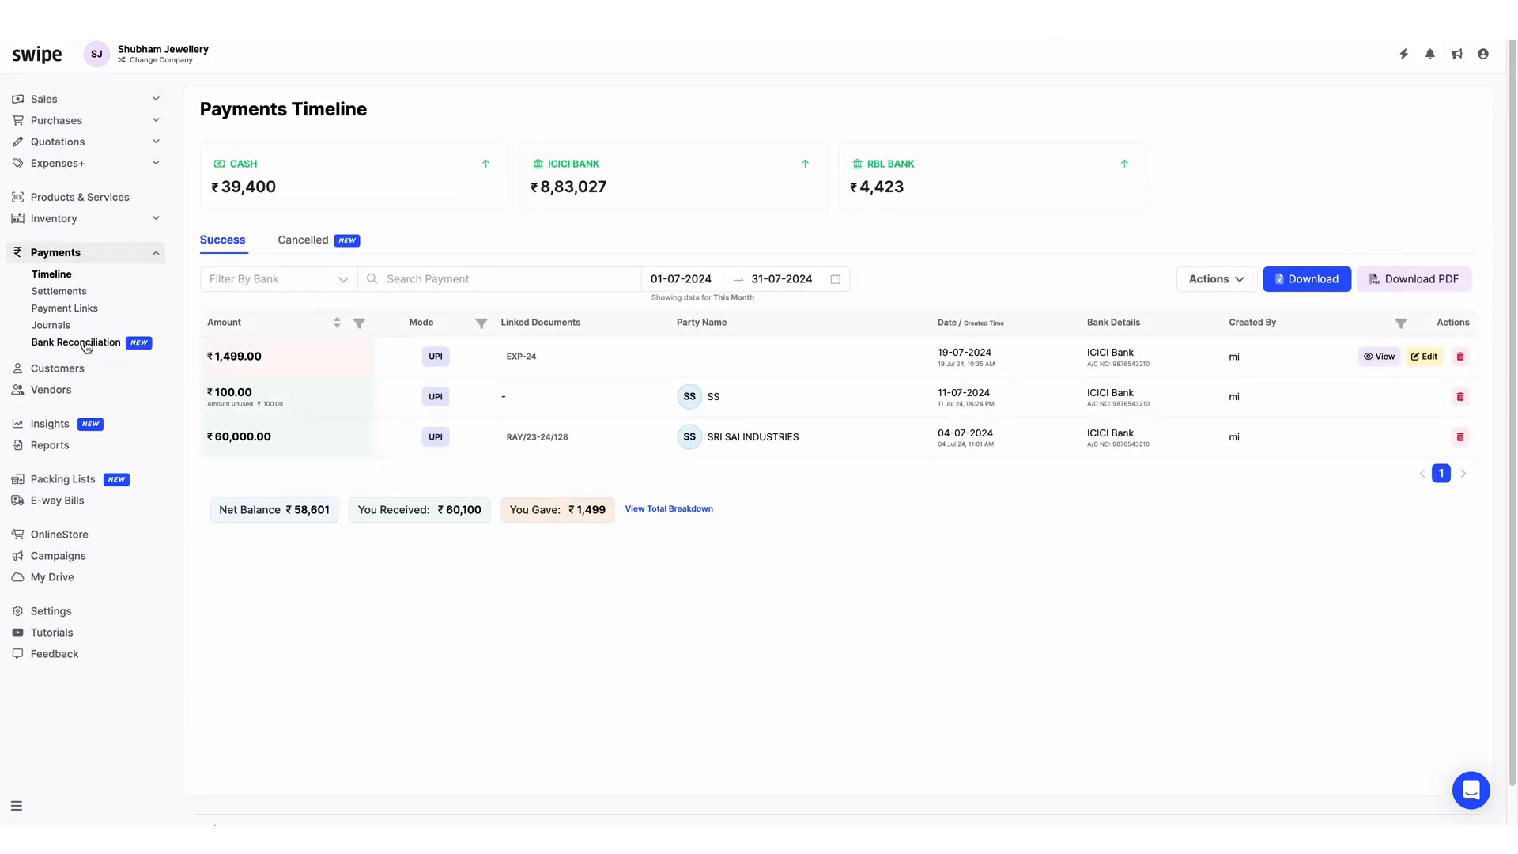
pyautogui.click(86, 344)
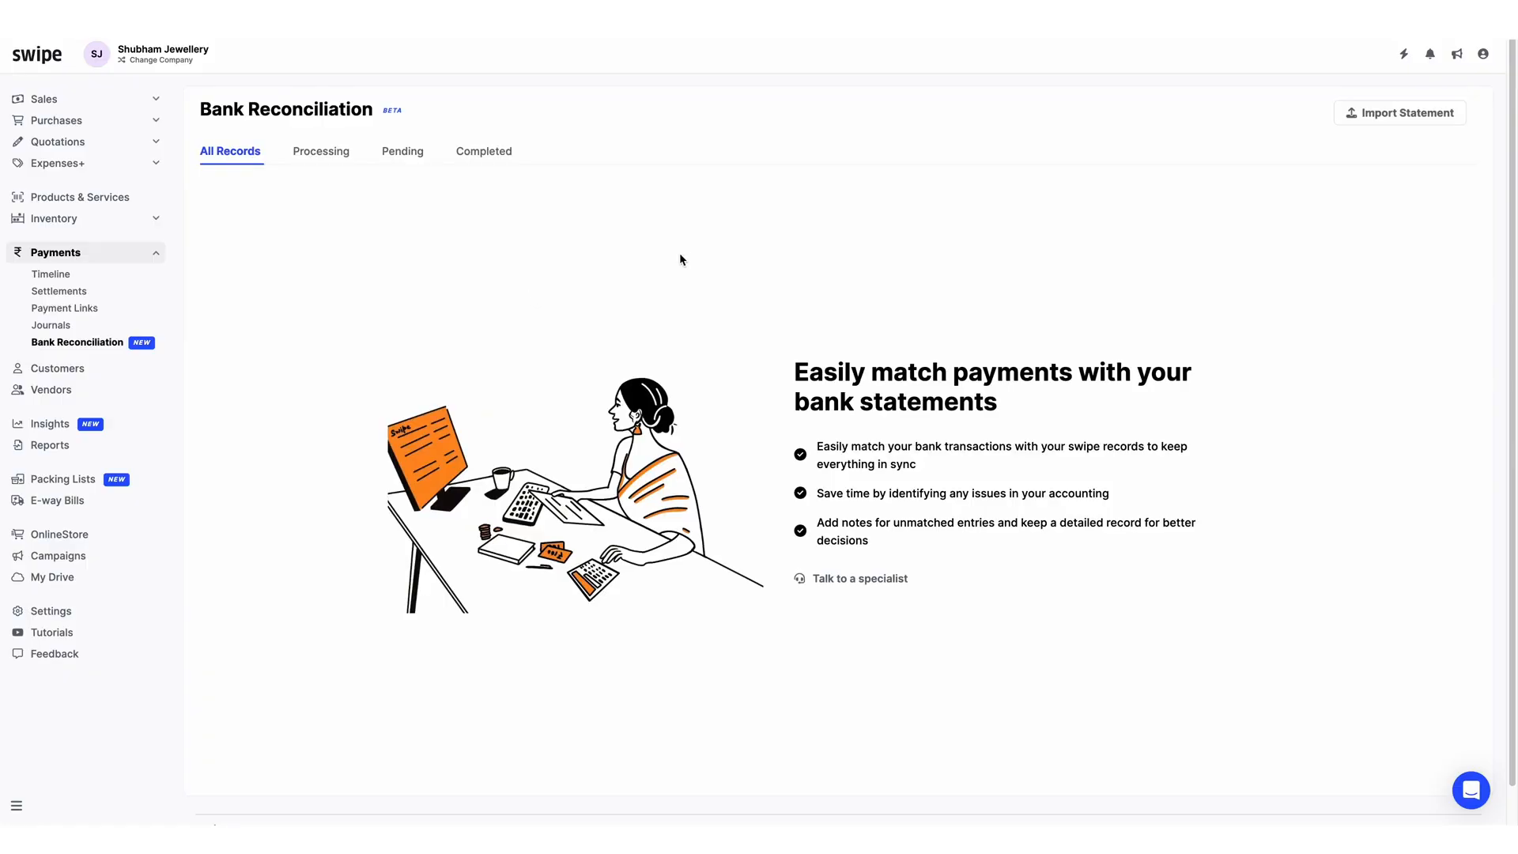
pyautogui.click(1427, 117)
pyautogui.click(1400, 123)
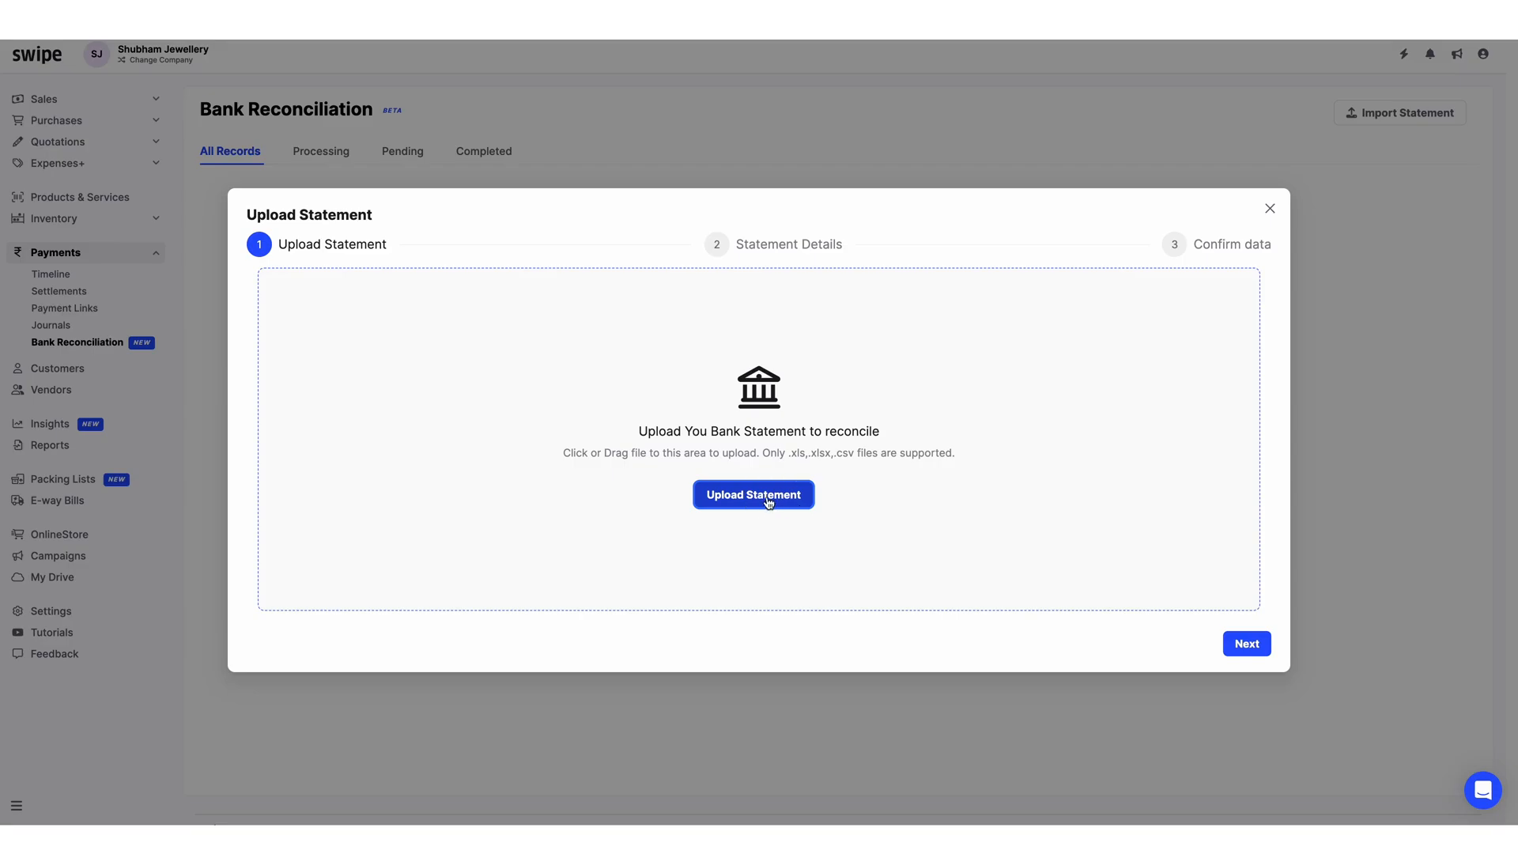
pyautogui.click(768, 503)
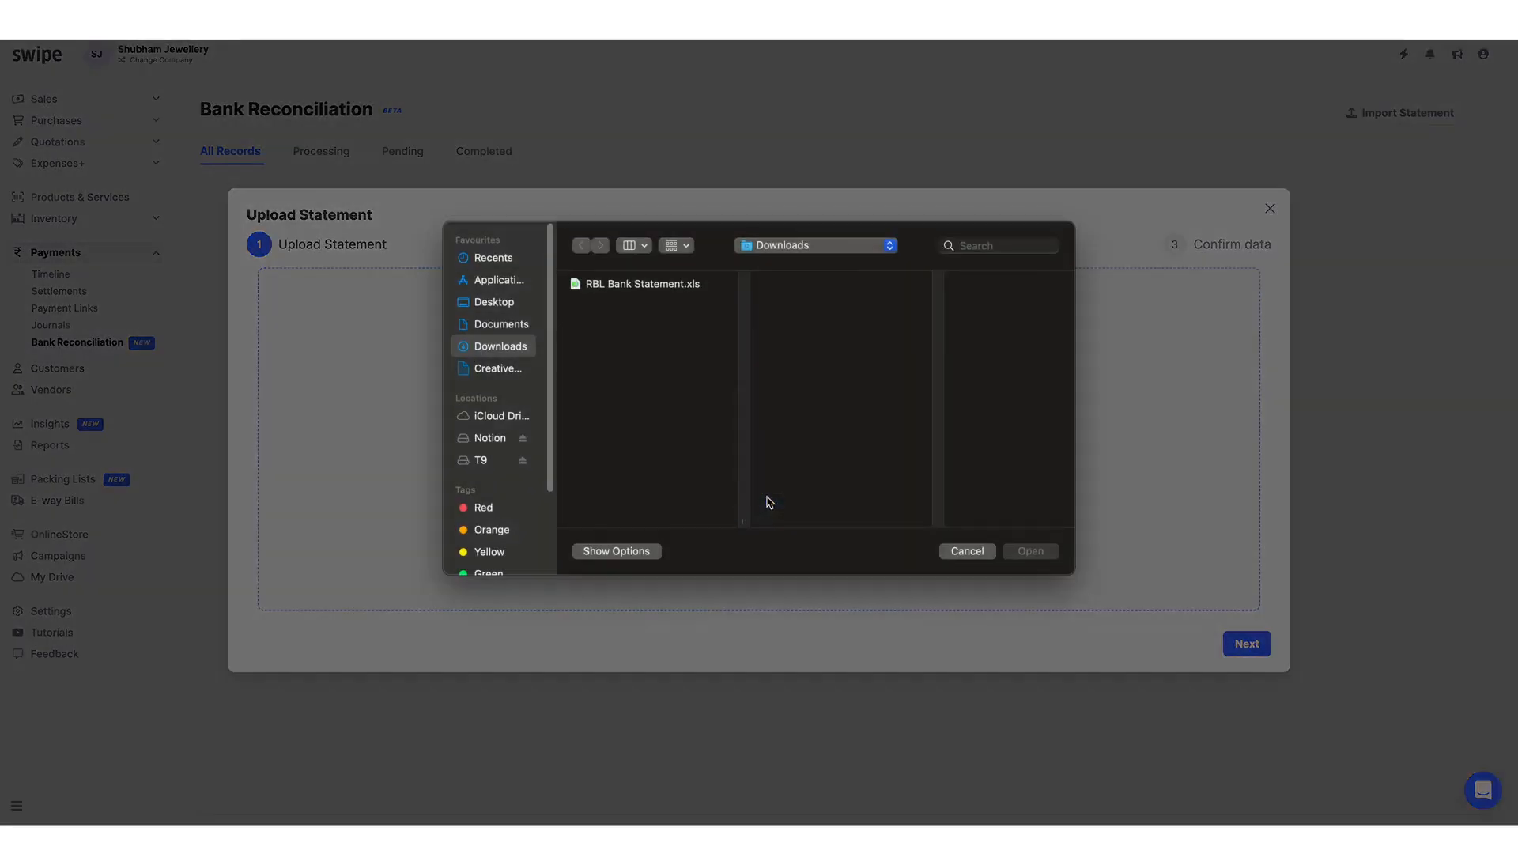
pyautogui.click(632, 285)
pyautogui.click(1027, 547)
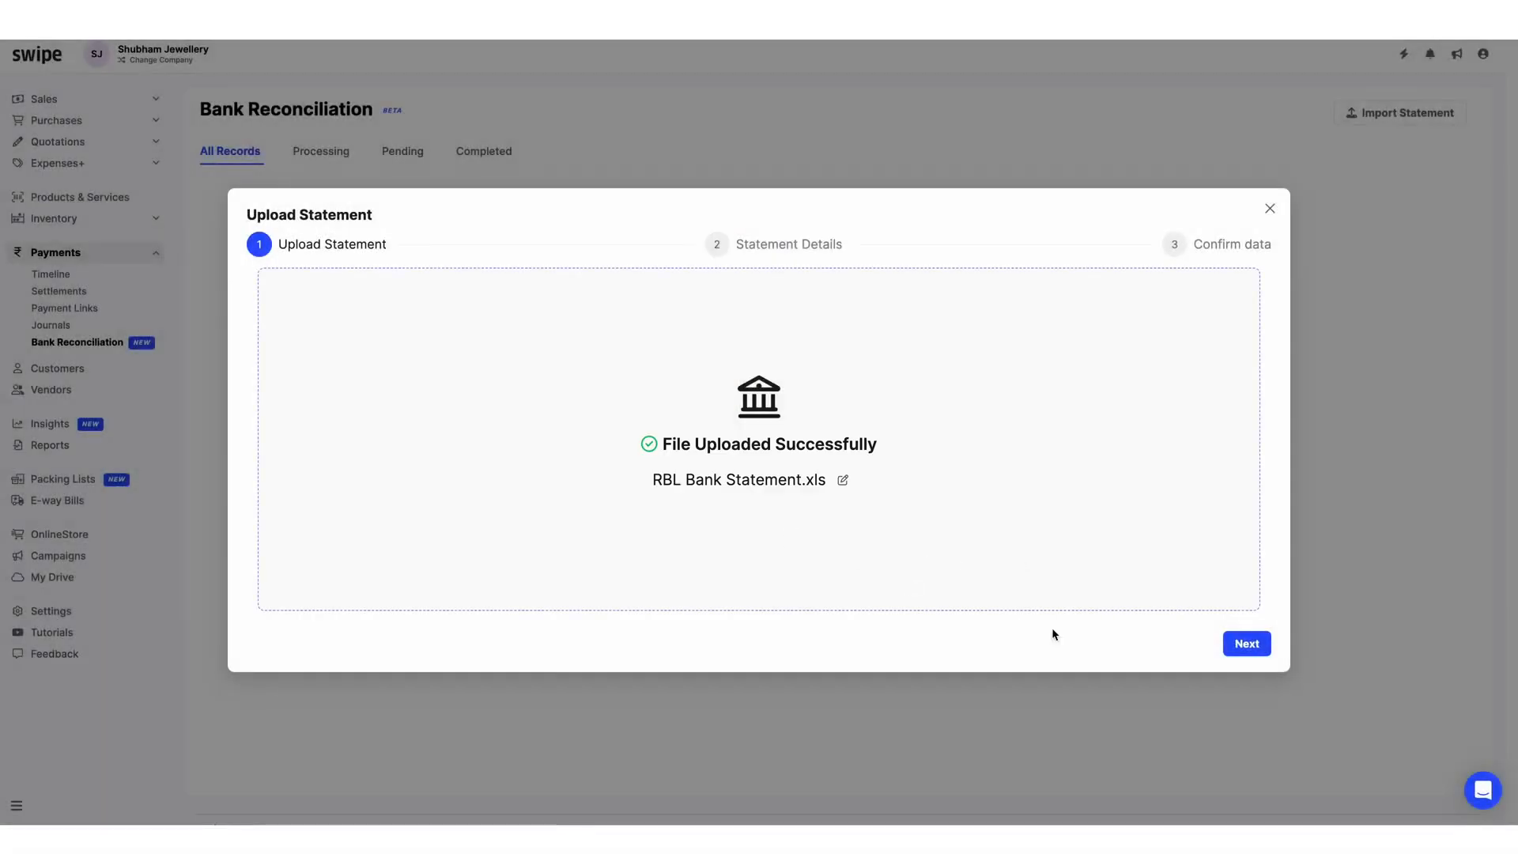
pyautogui.click(1247, 644)
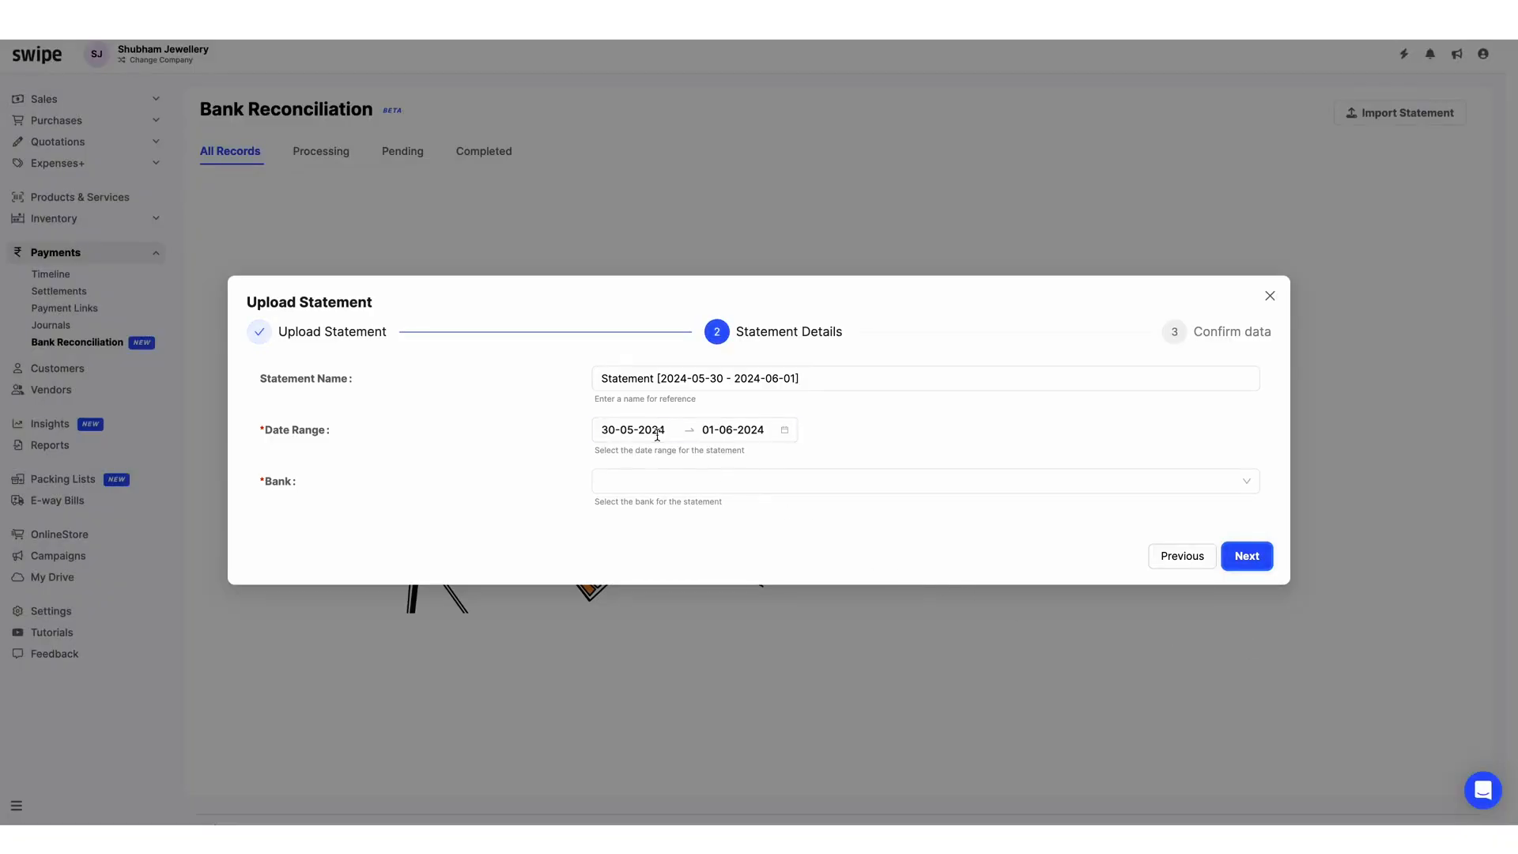
# Step: Name the statement "JUNE Statement [2024-05-30 - 2024-06-01]", assign it to RBL Bank and confirm the imported data
pyautogui.click(602, 383)
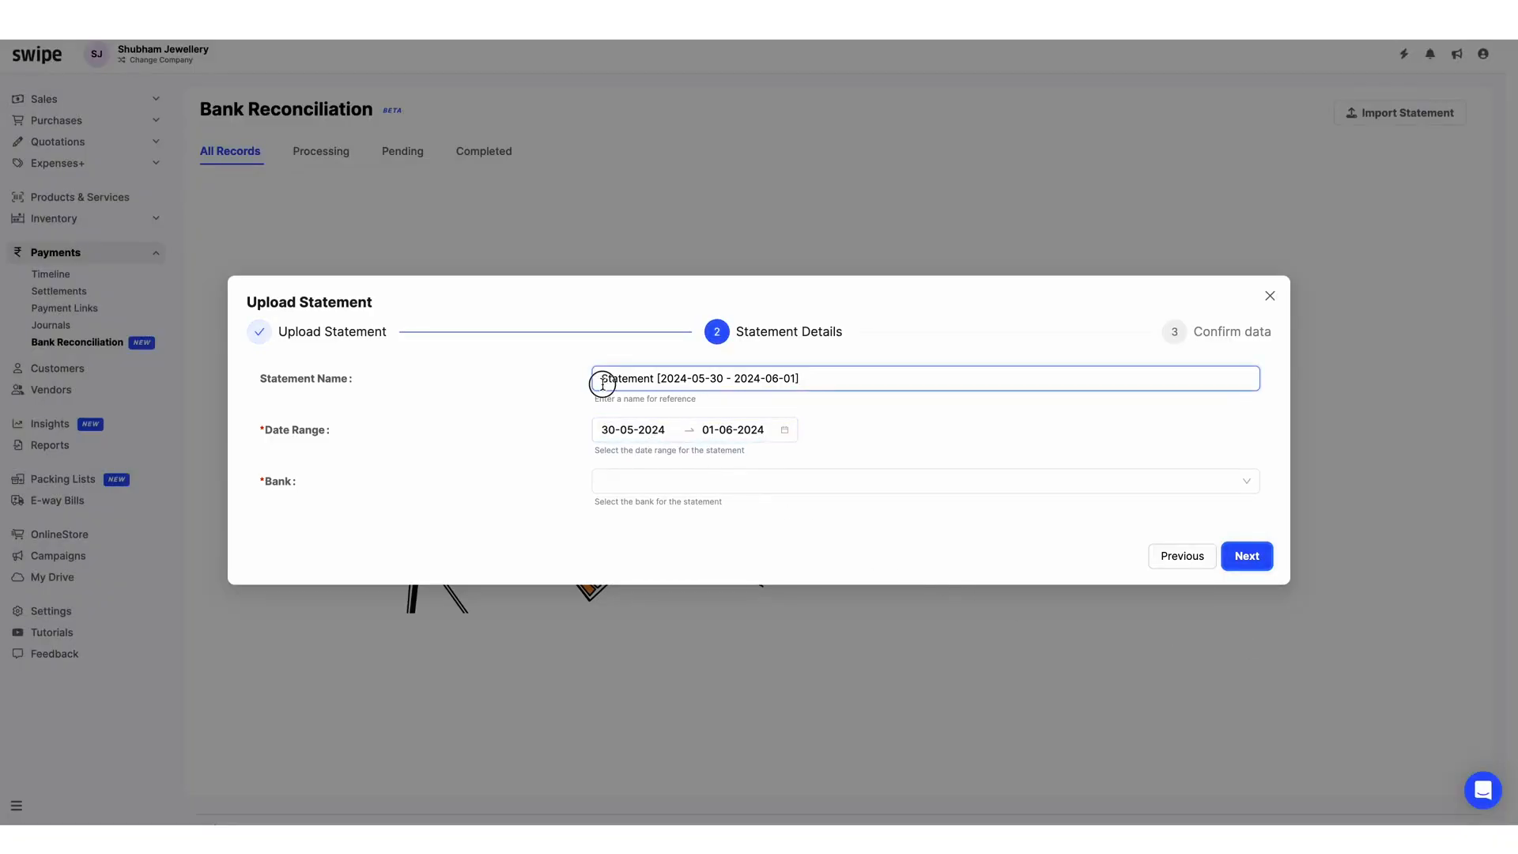
pyautogui.write('JUNE')
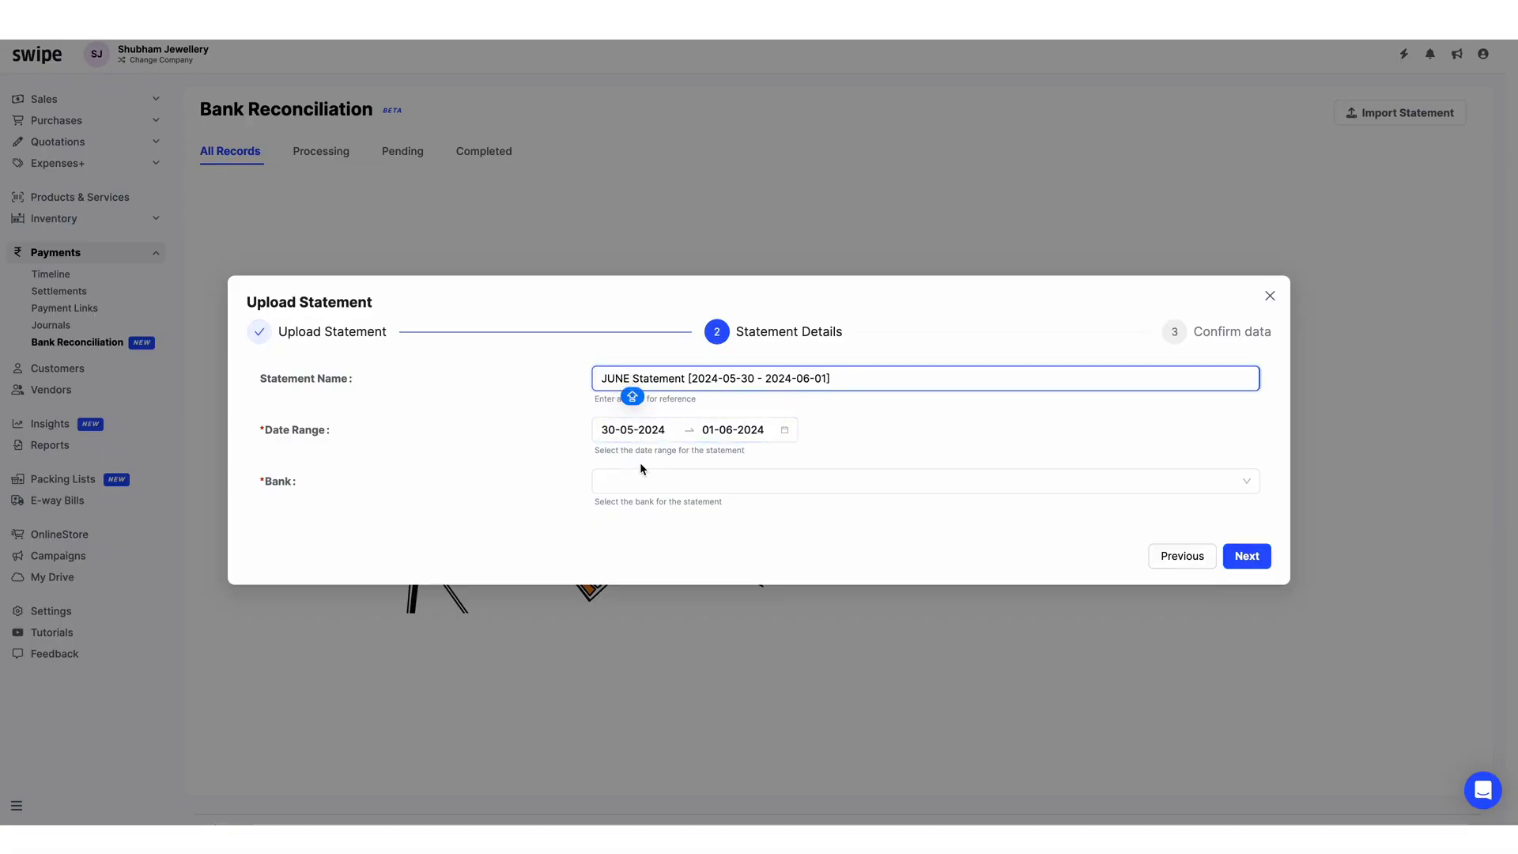
pyautogui.click(661, 479)
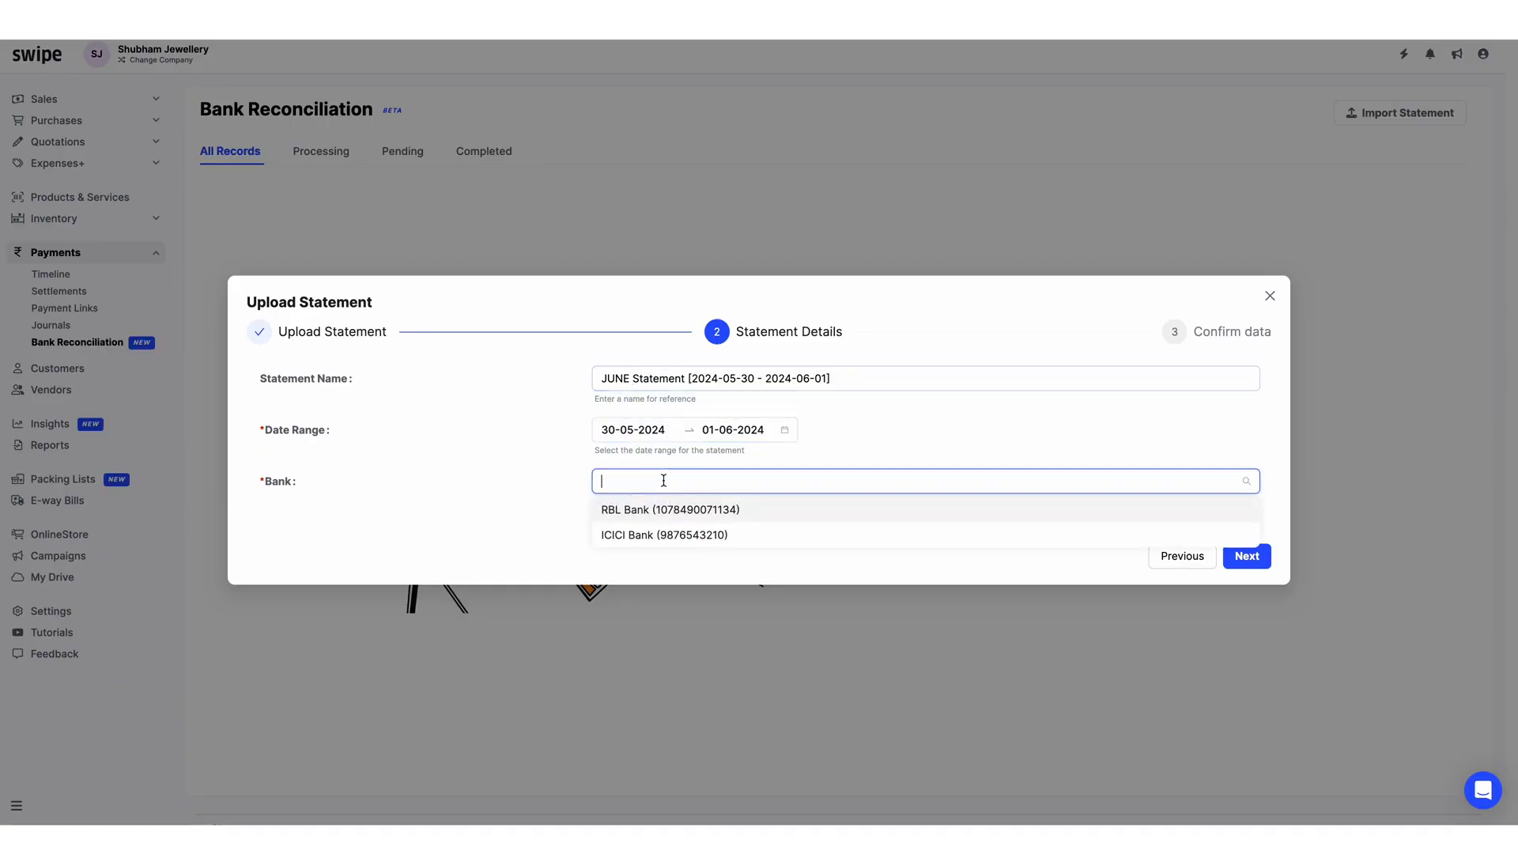
pyautogui.click(699, 512)
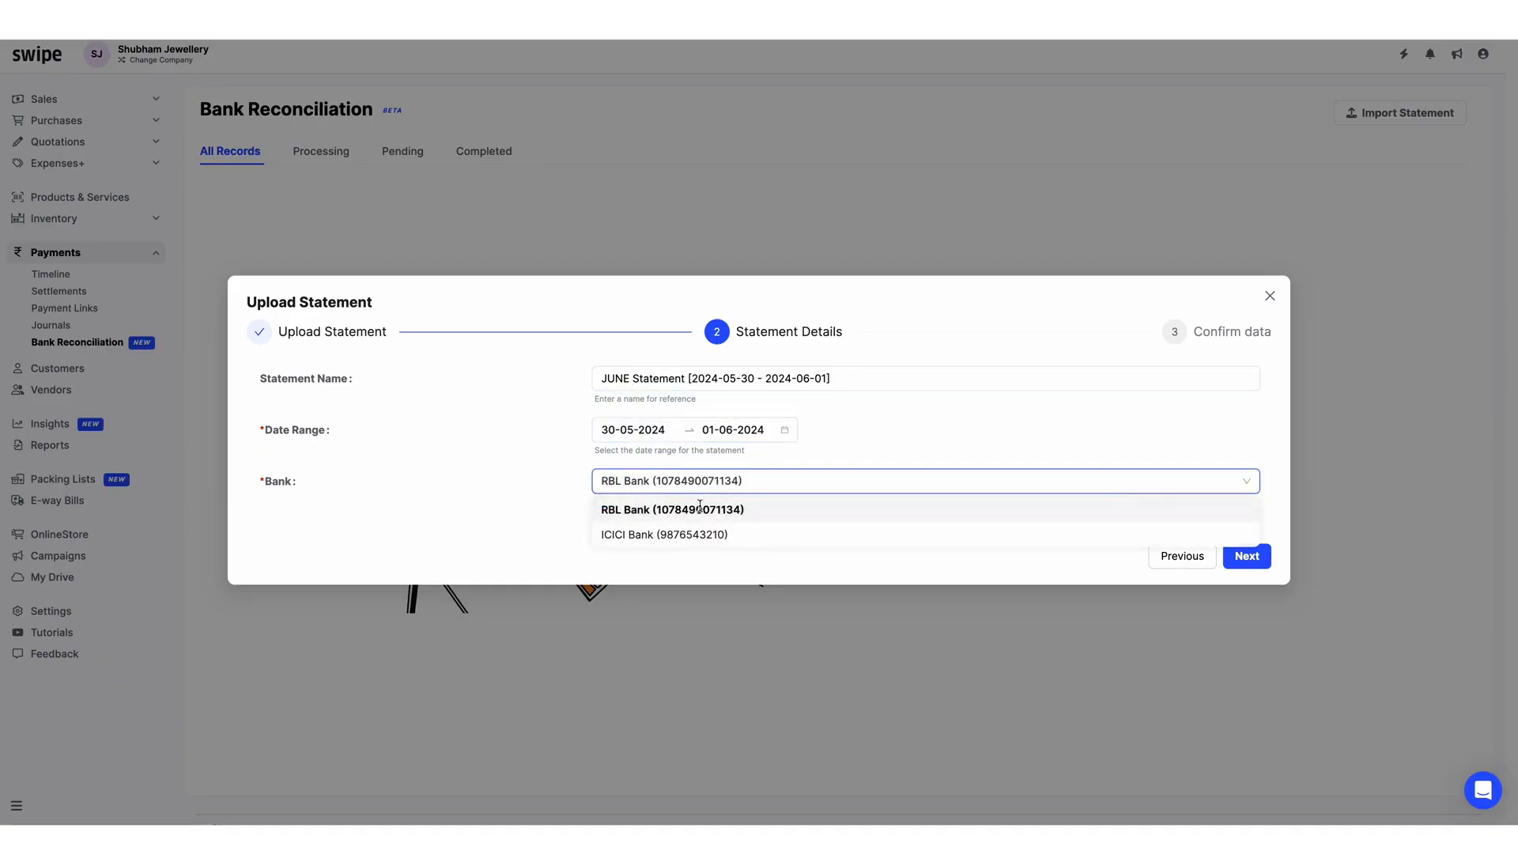
pyautogui.click(1247, 556)
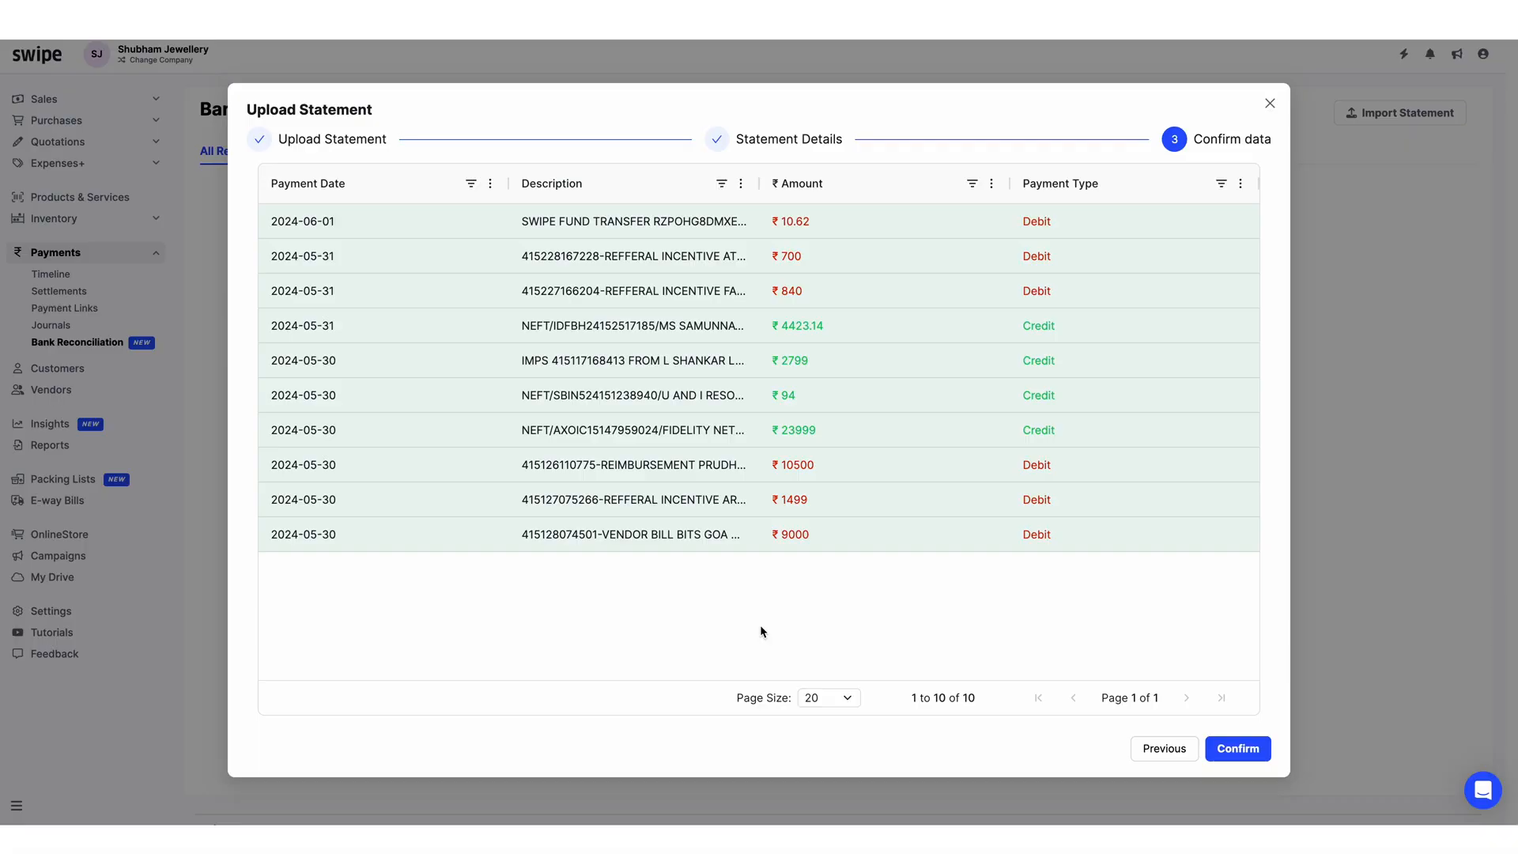
pyautogui.click(1238, 748)
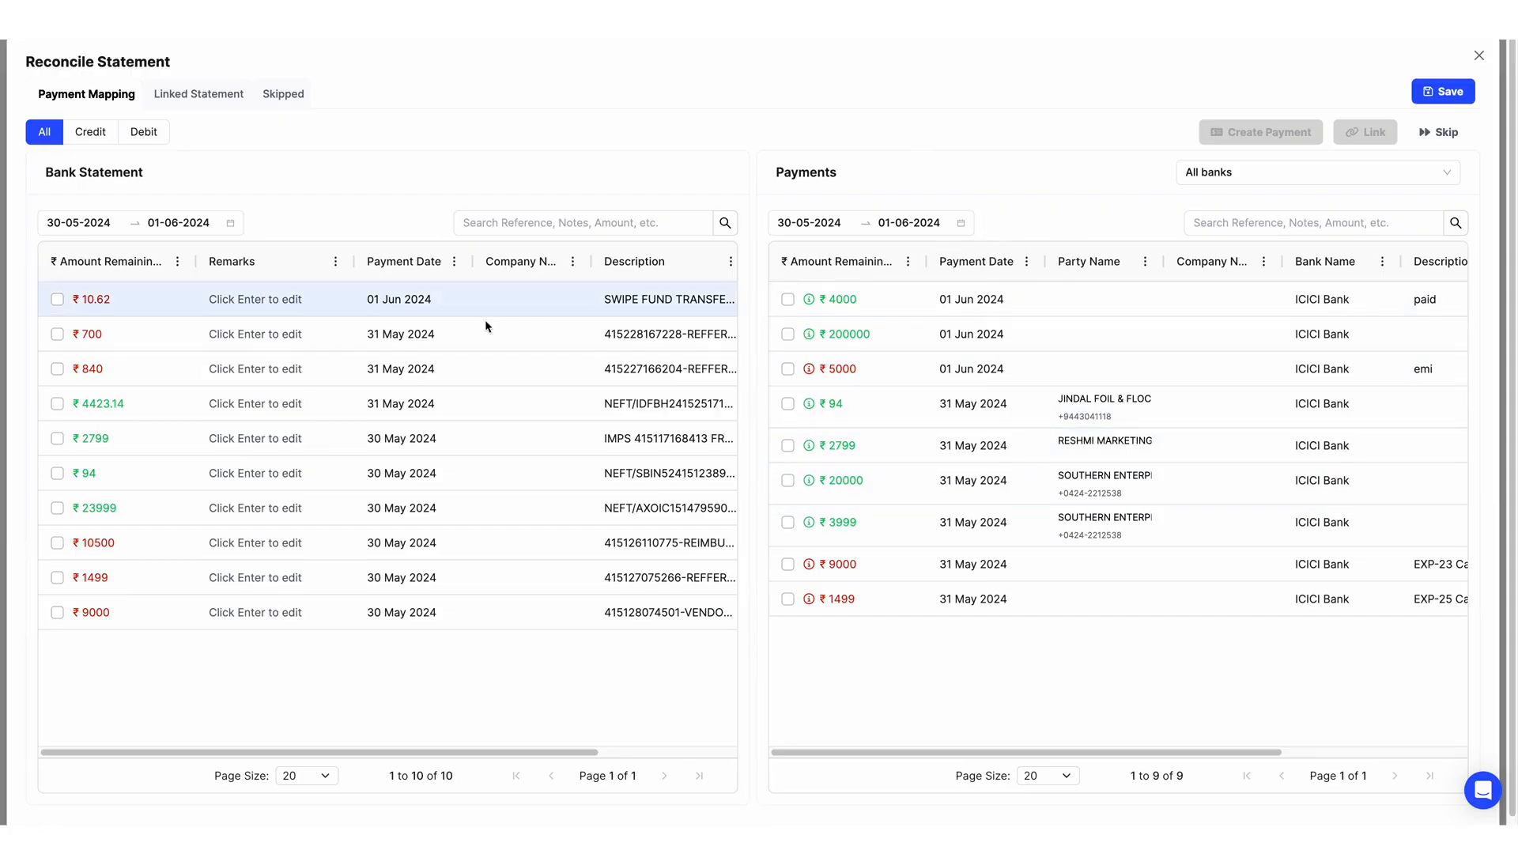
# Step: Link the ₹94 credit and the ₹9000 debit on the bank statement to their equal-amount recorded payments
pyautogui.click(59, 473)
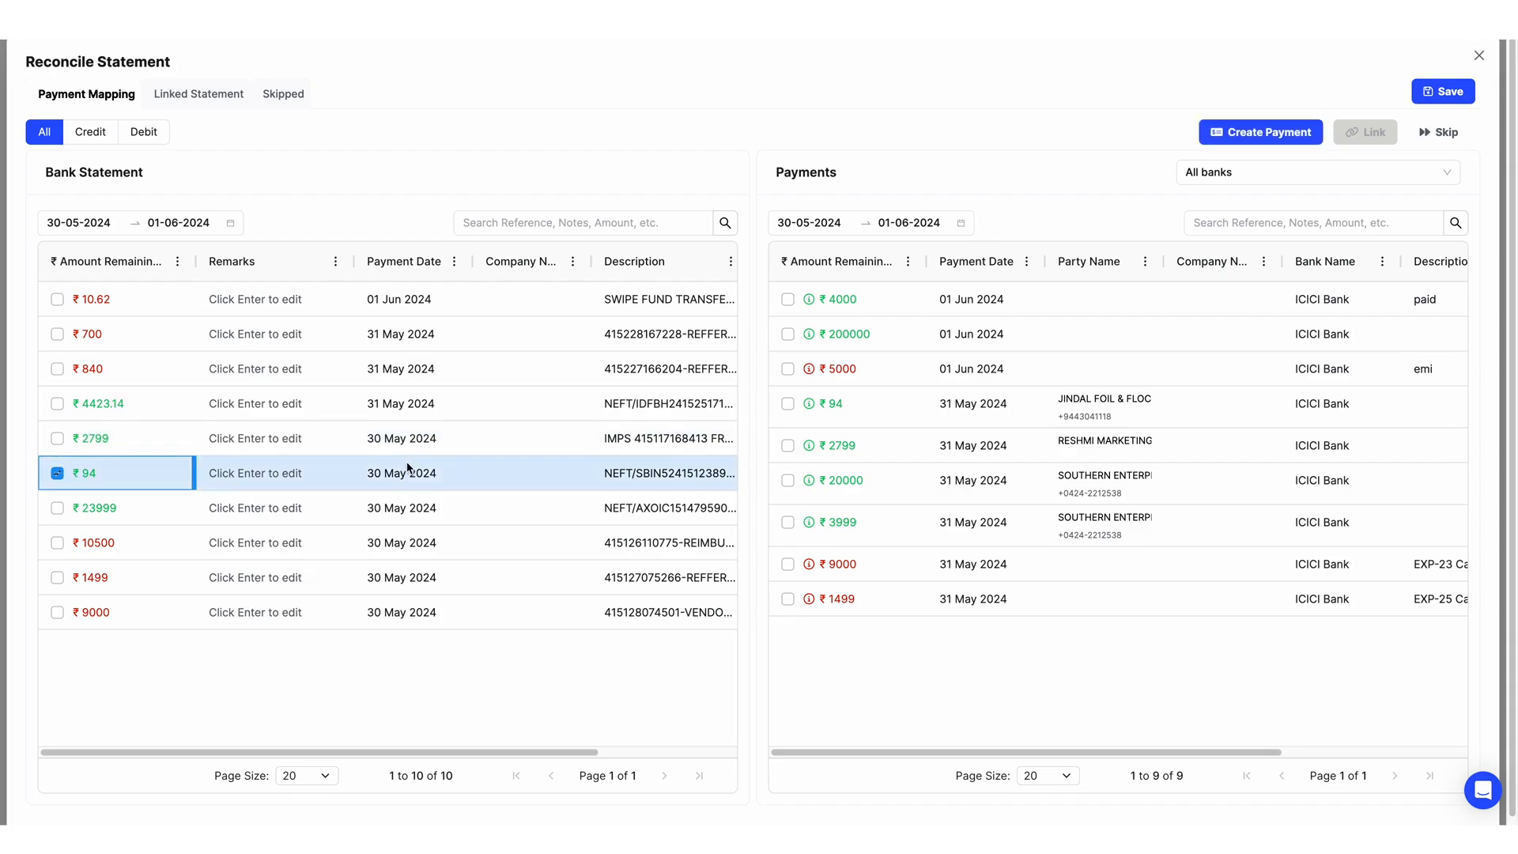
pyautogui.click(788, 406)
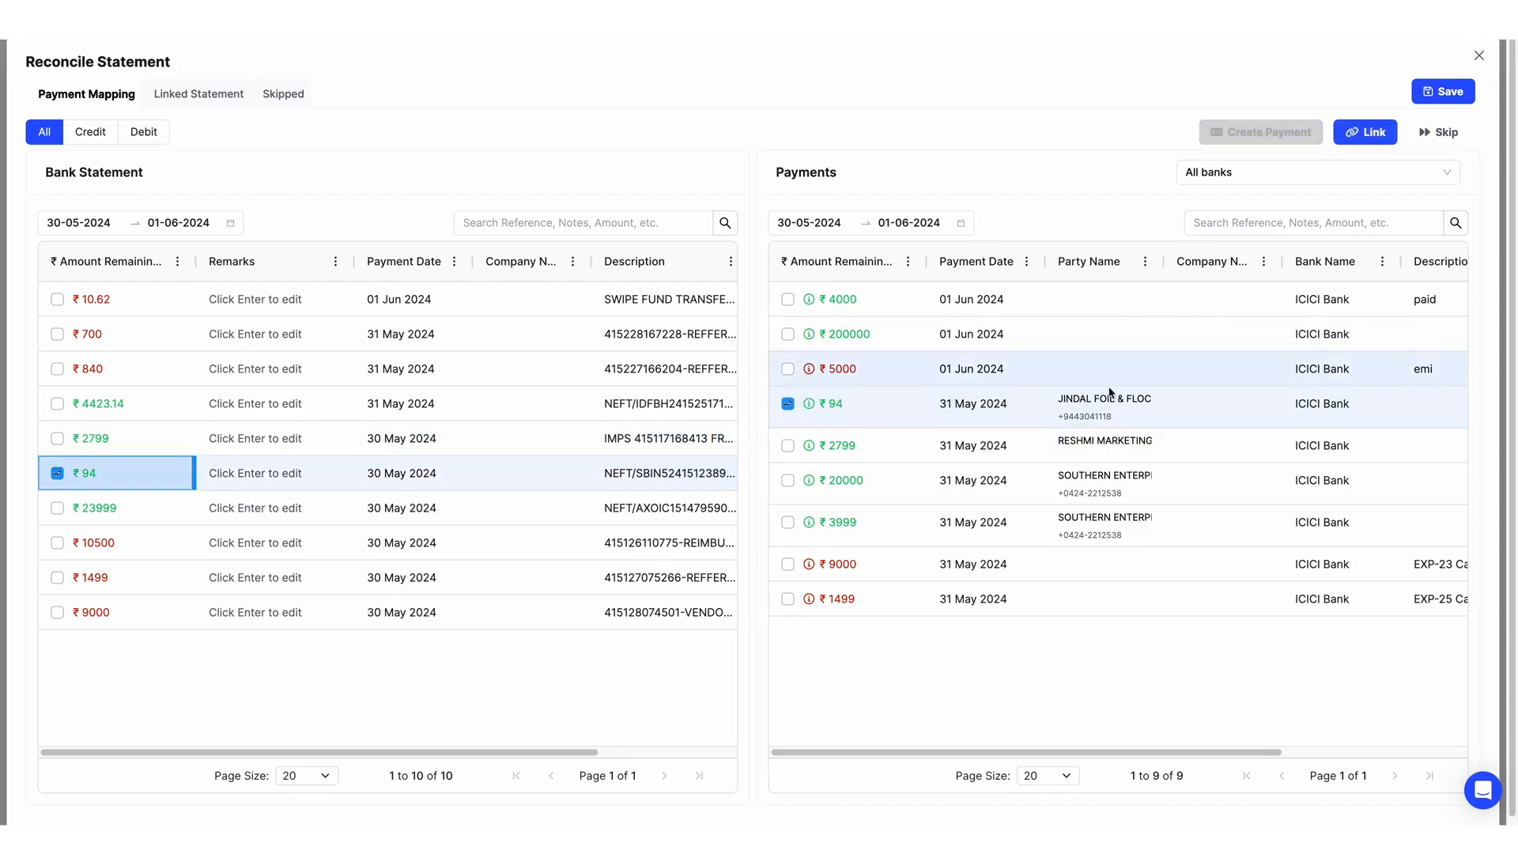
pyautogui.click(1368, 133)
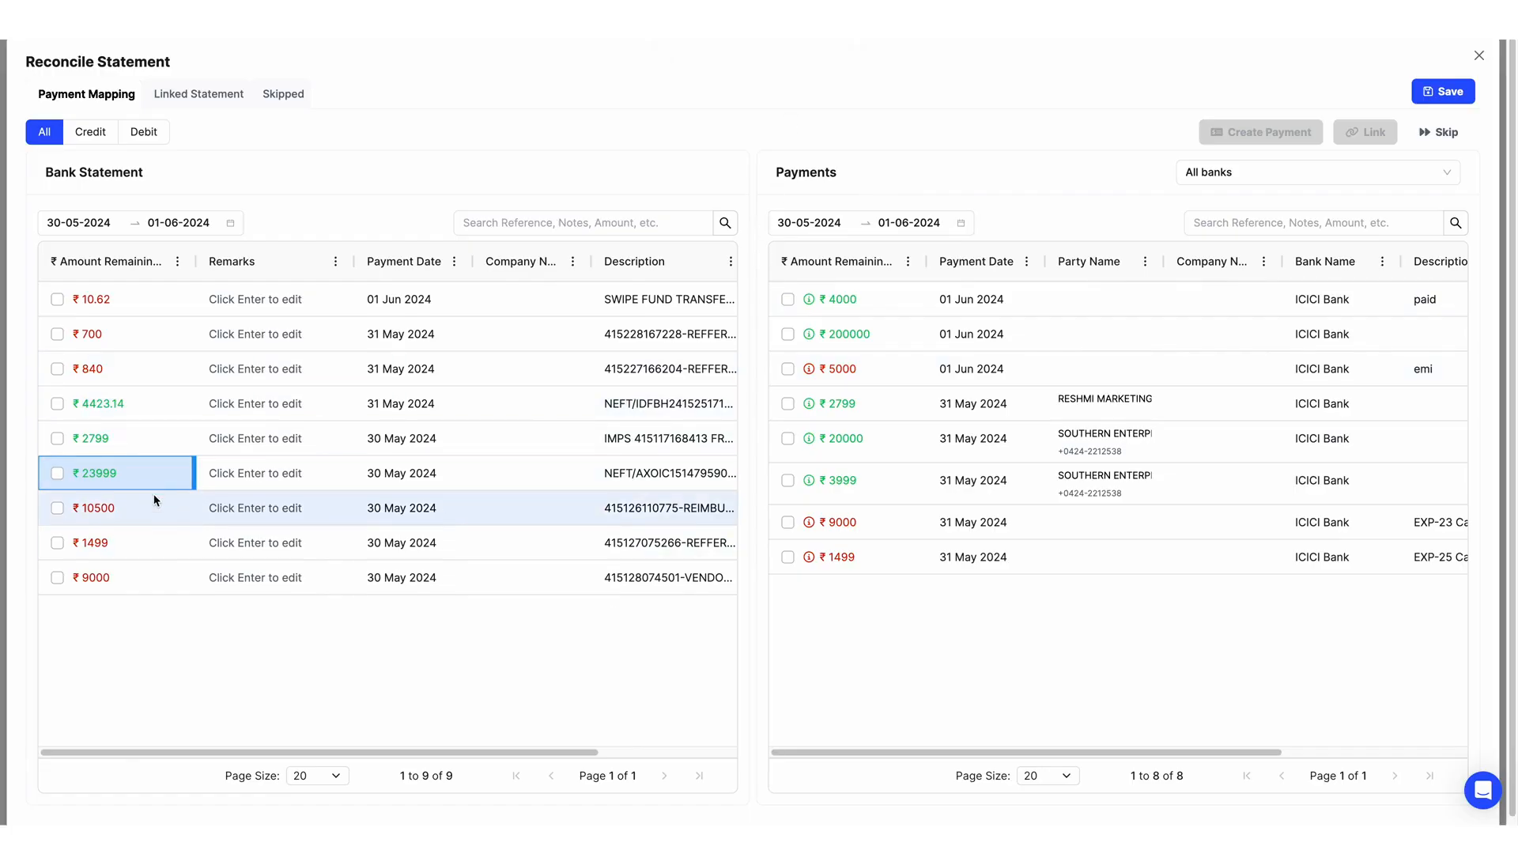
pyautogui.click(56, 578)
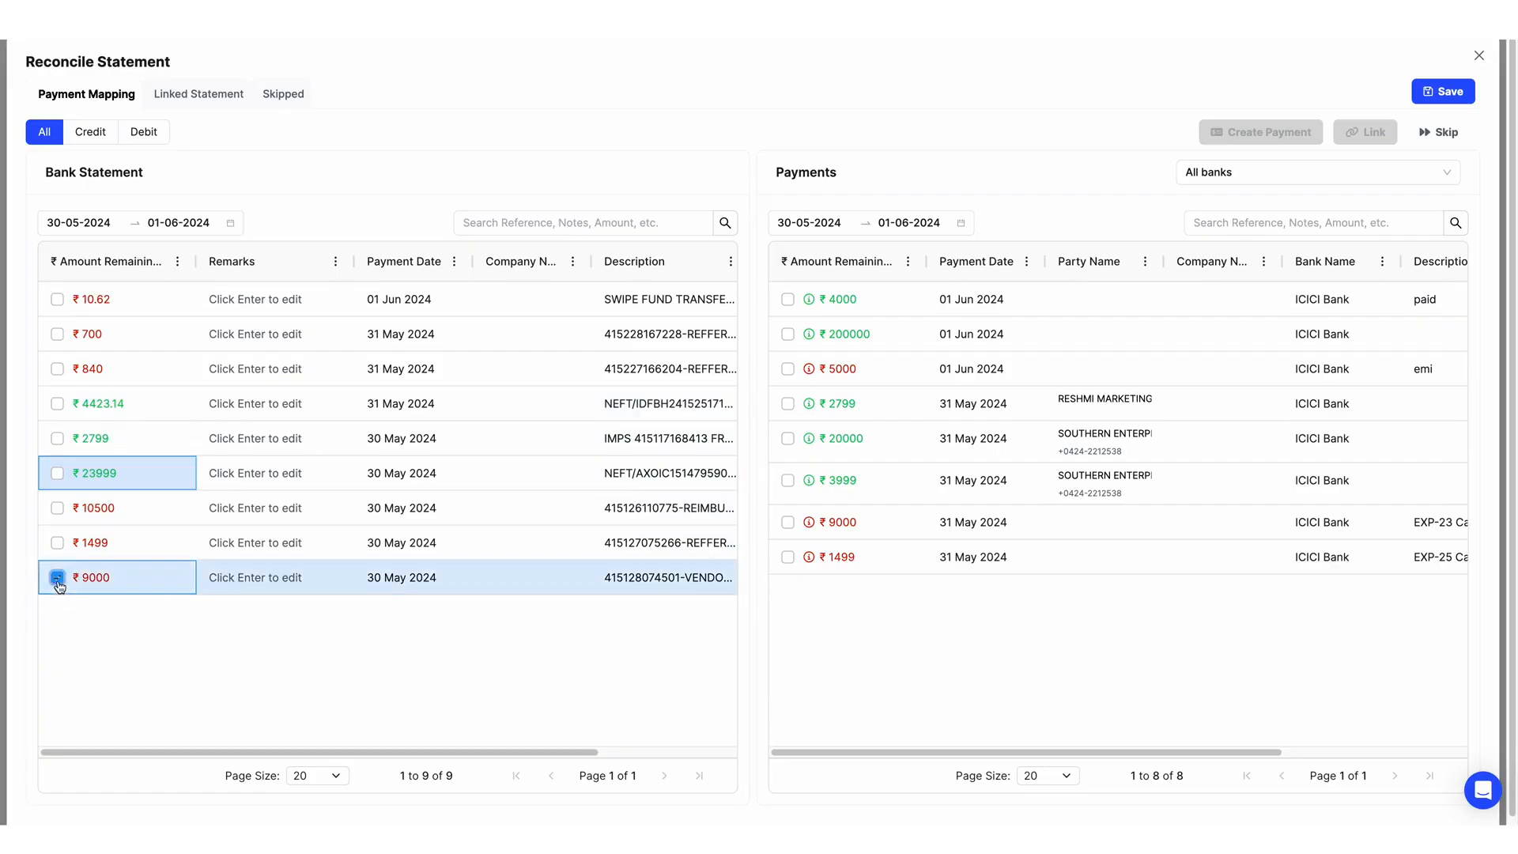
pyautogui.click(788, 523)
pyautogui.click(1363, 134)
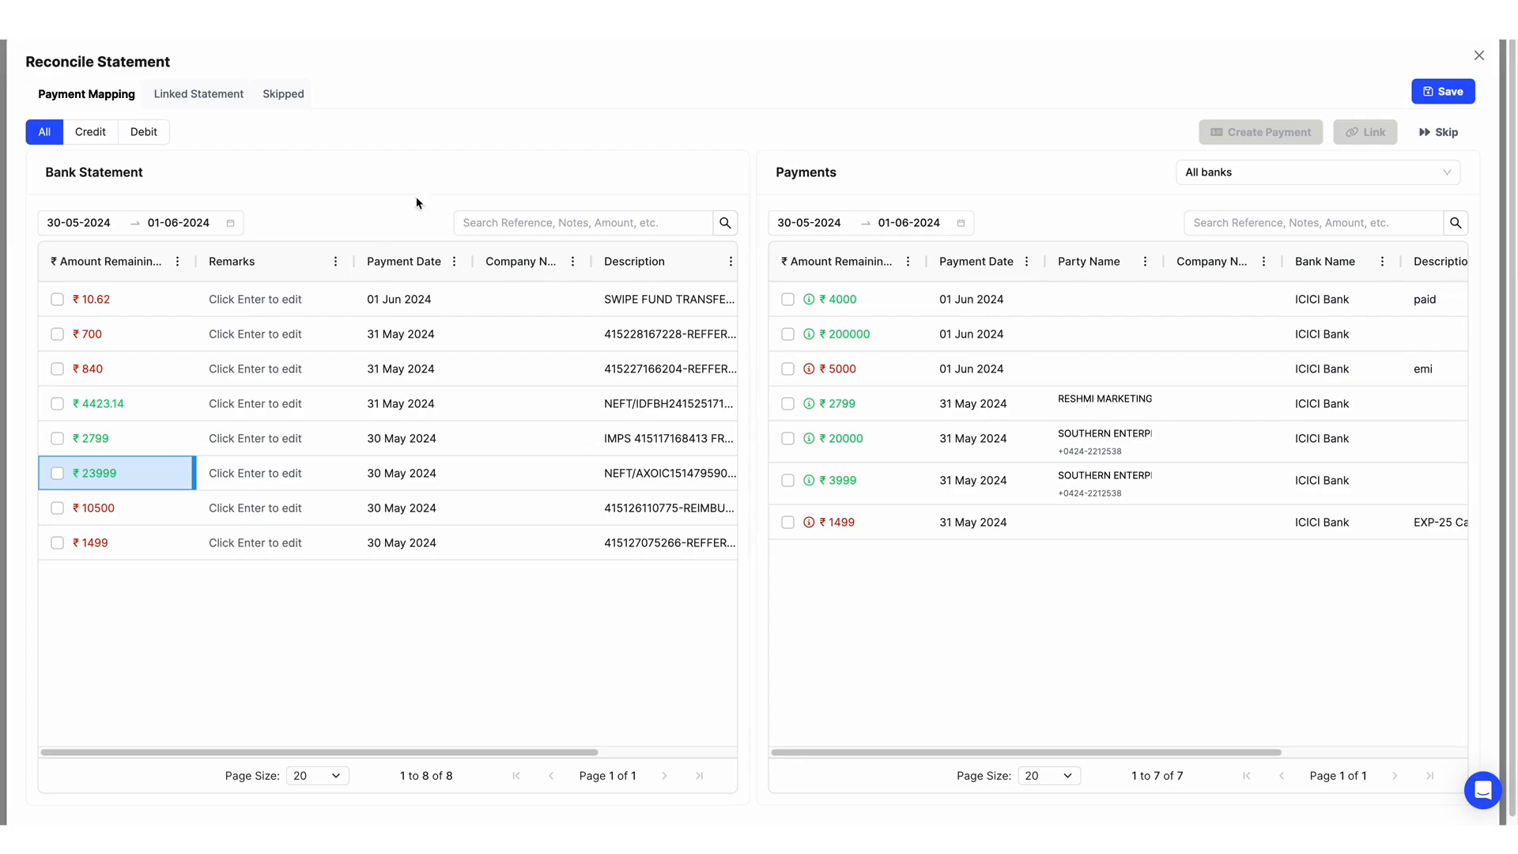
# Step: Link the ₹23999 bank statement credit to the two recorded payments of ₹20000 and ₹3999
pyautogui.click(57, 474)
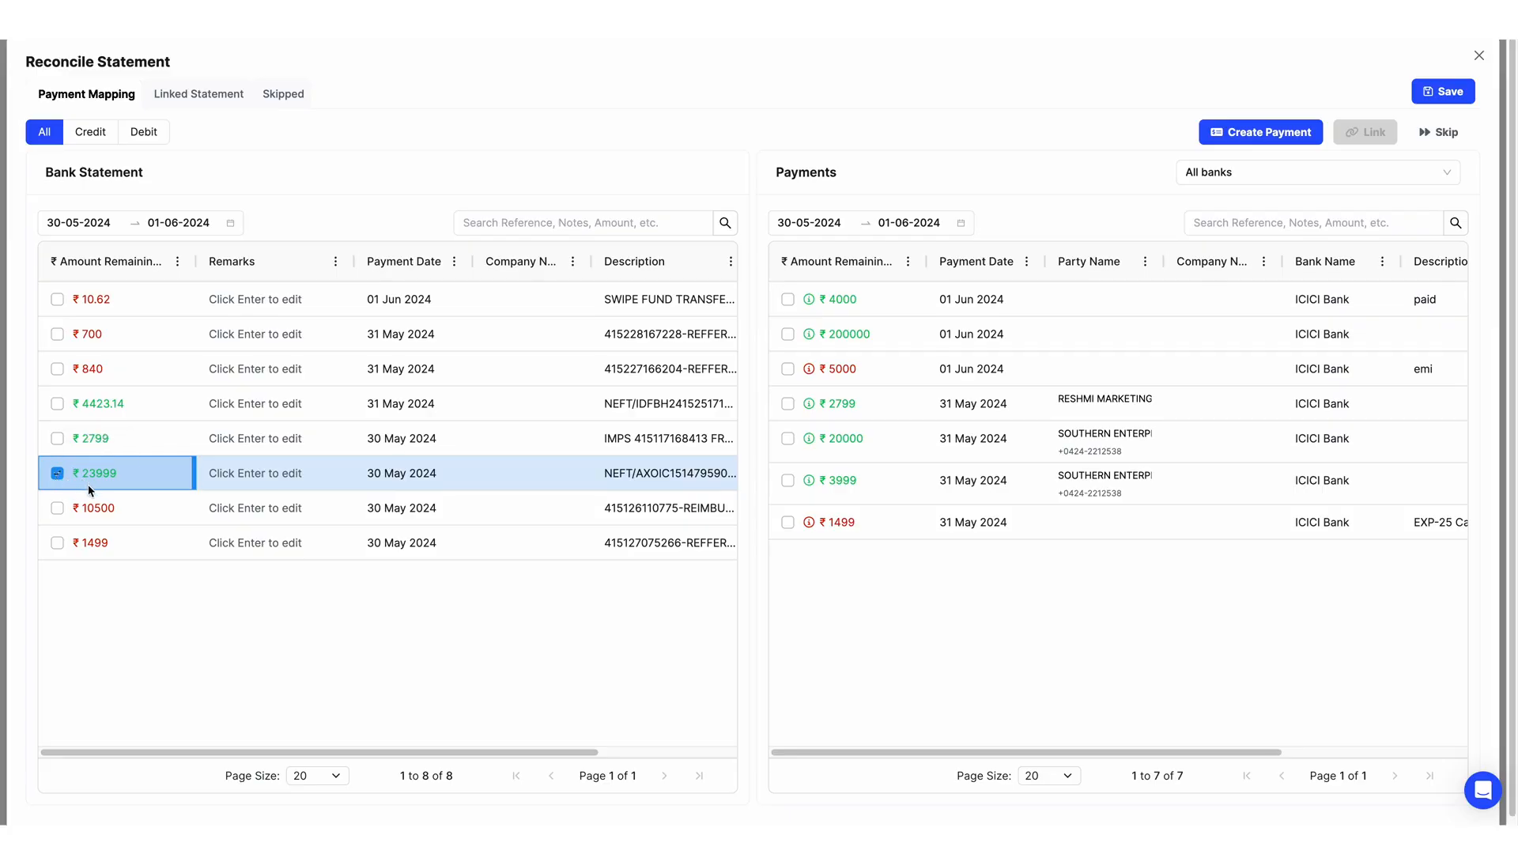
pyautogui.click(788, 439)
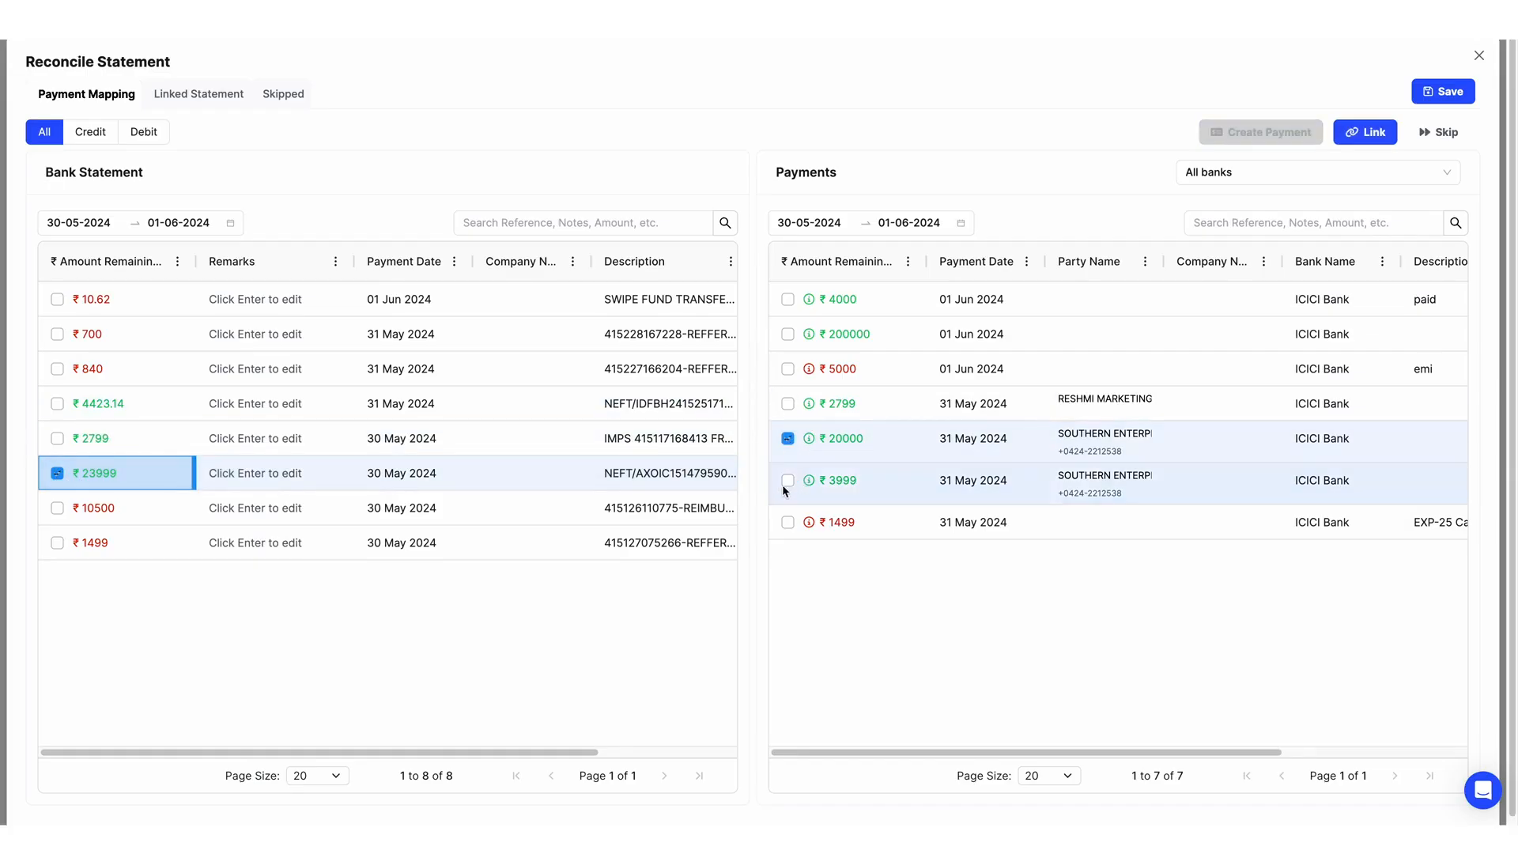
pyautogui.click(788, 479)
pyautogui.click(1363, 132)
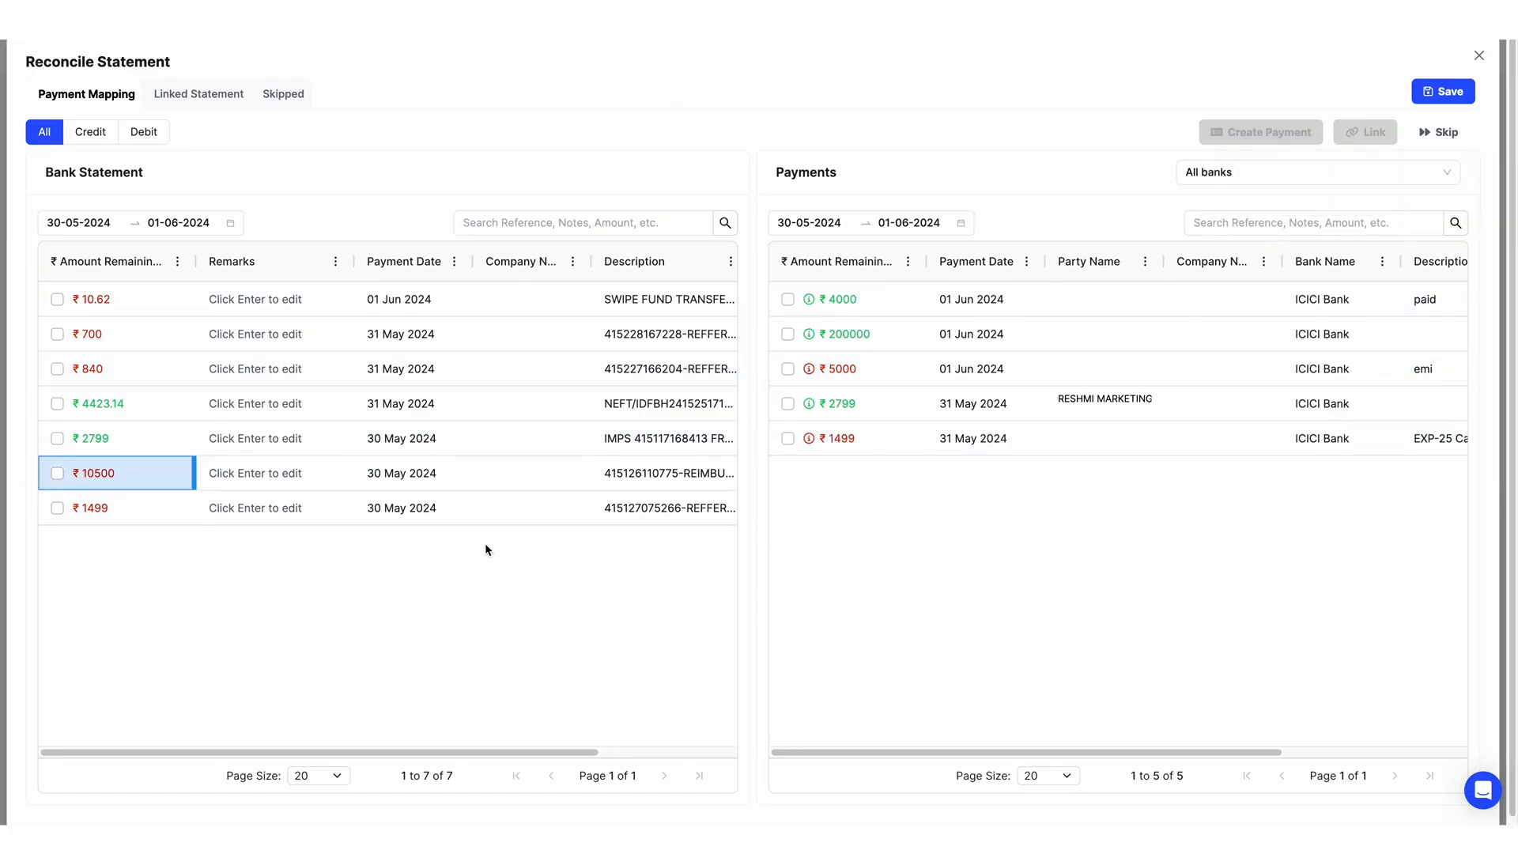
# Step: Start a new pay-in from the ₹4423.14 bank statement credit and choose TYRE HOUSE as its customer
pyautogui.click(57, 405)
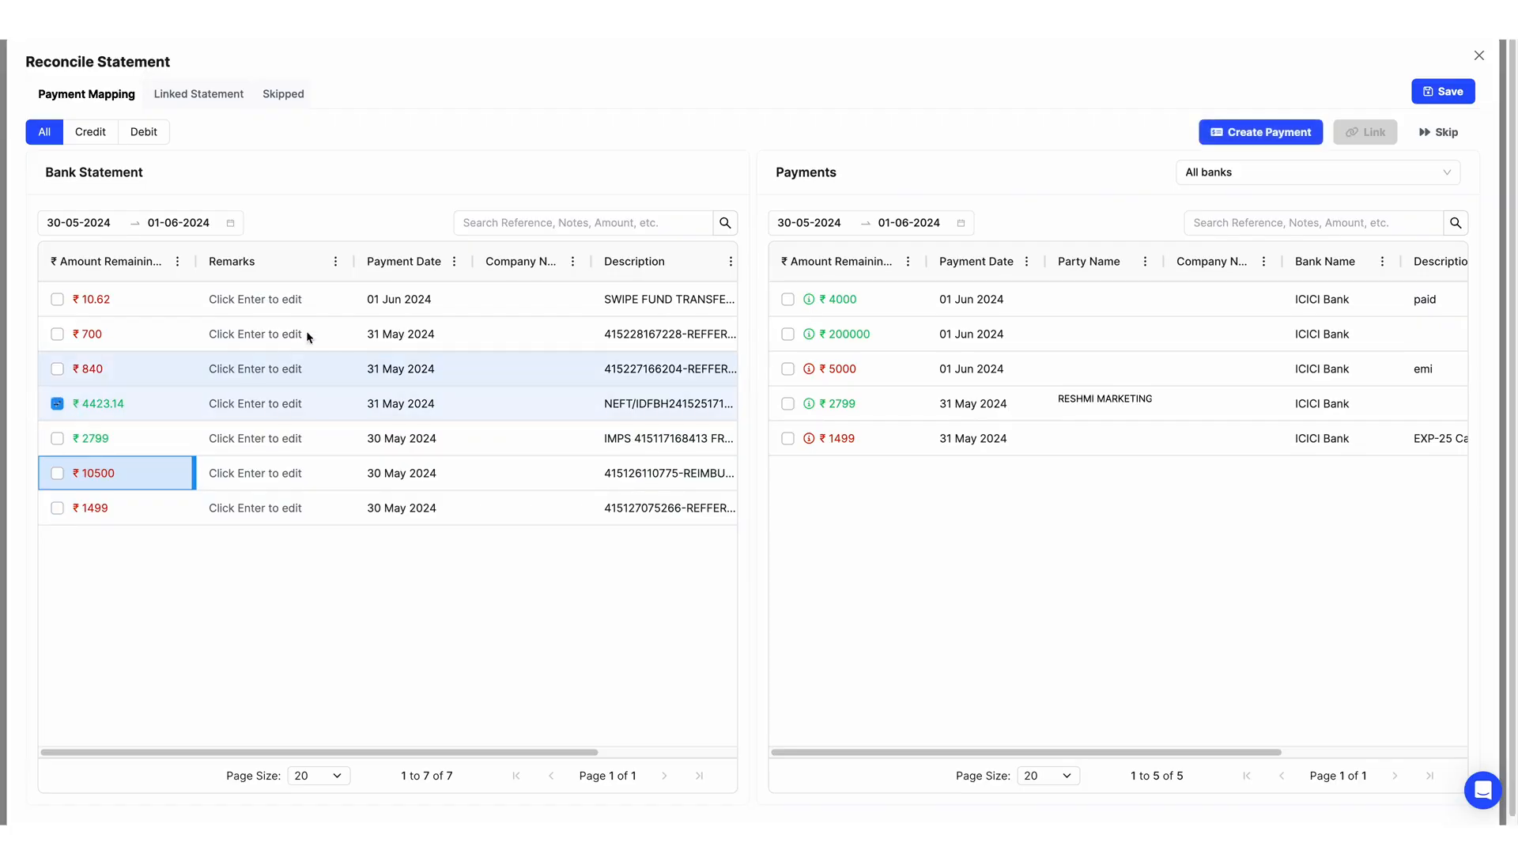
pyautogui.click(1284, 123)
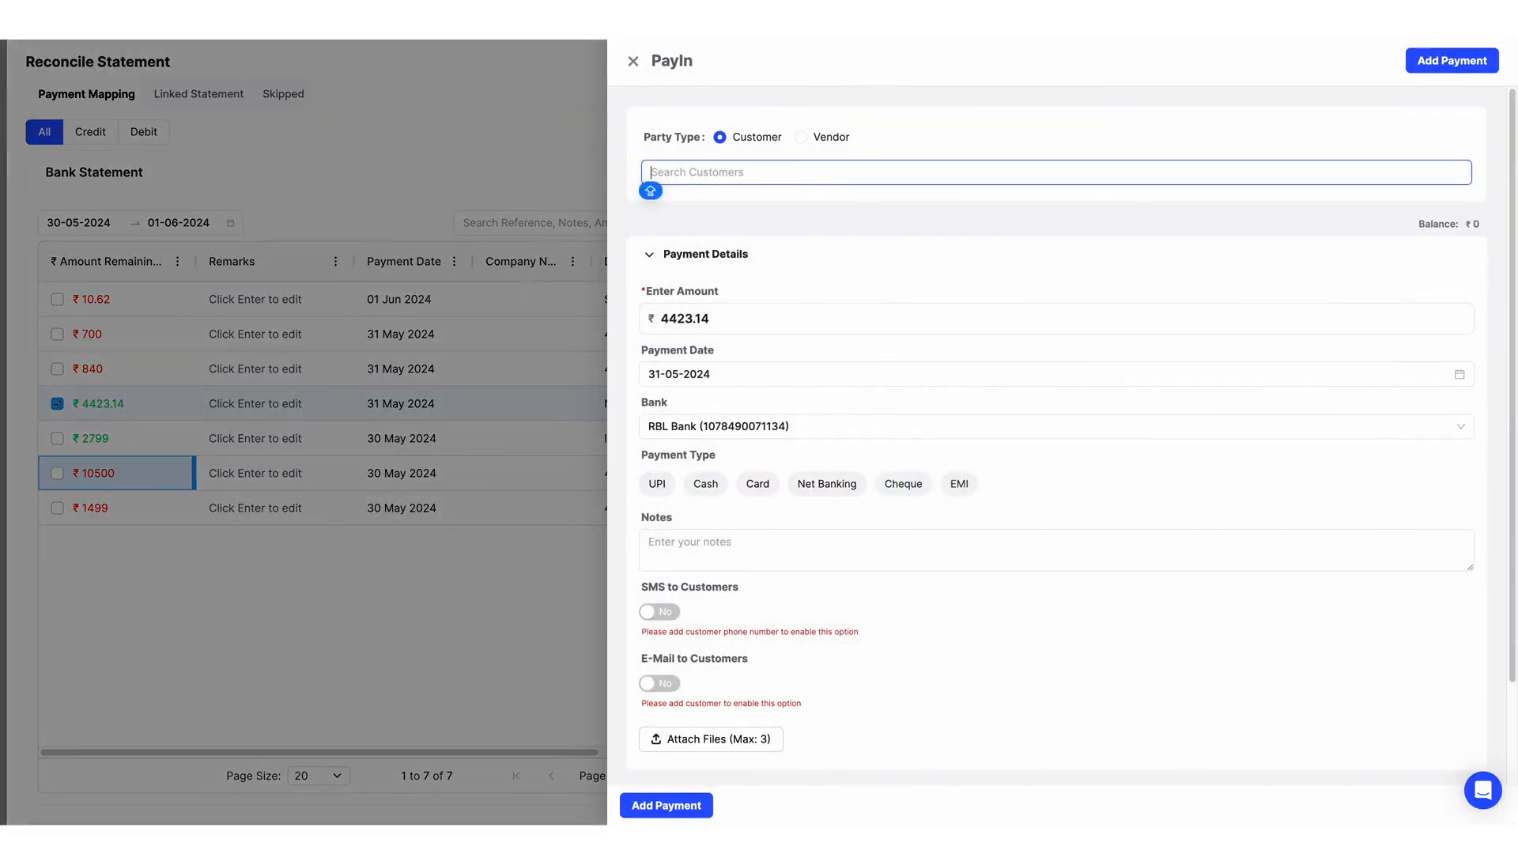
pyautogui.write('TYRE')
pyautogui.click(792, 220)
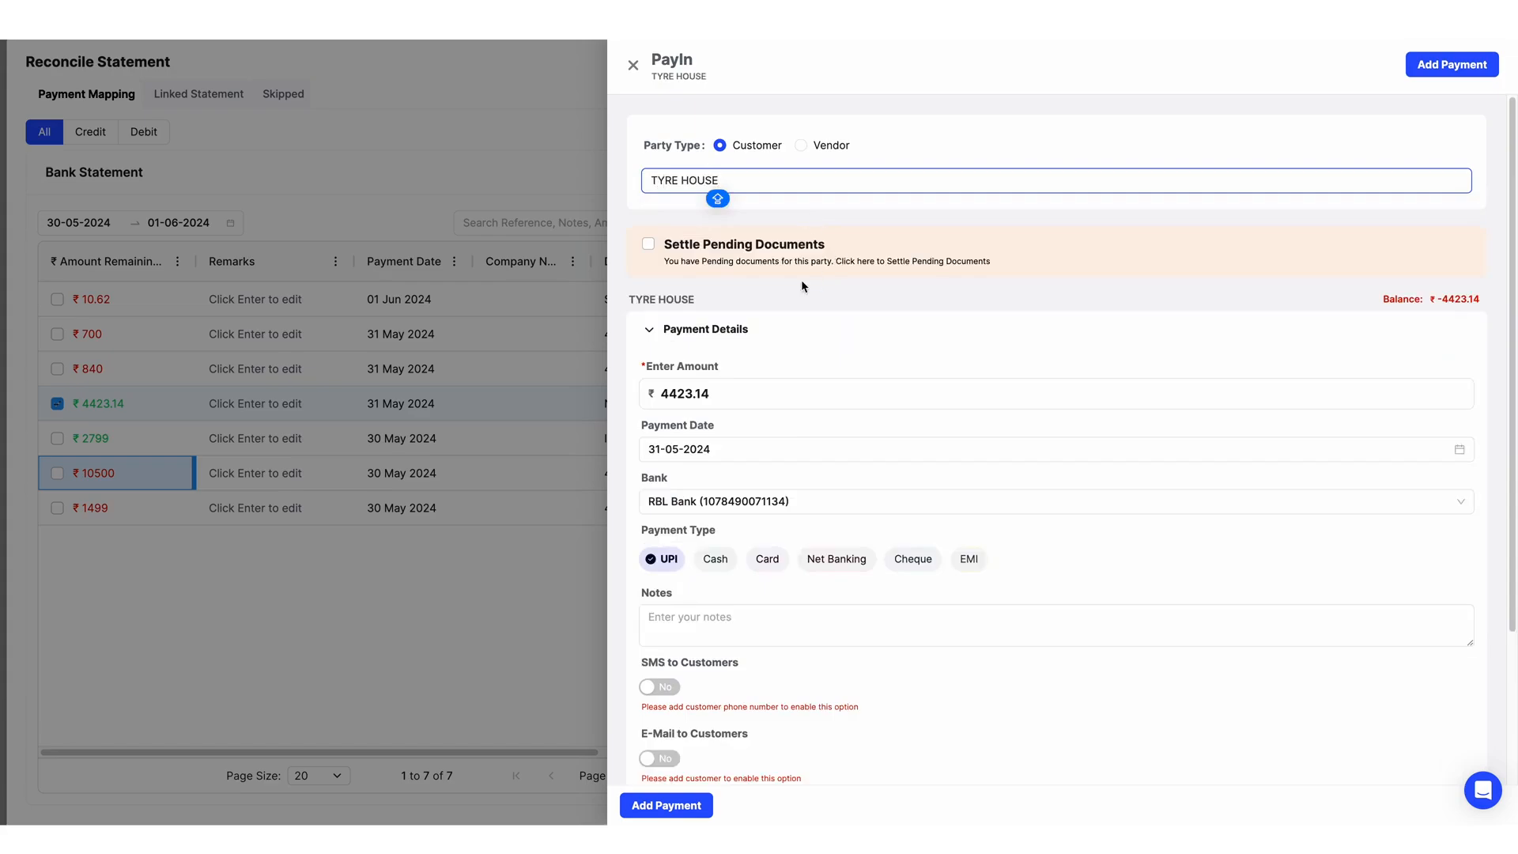
# Step: Manually settle pending invoices RAY/23-24/140 and RAY/23-24/141 with this pay-in and add the payment
pyautogui.click(648, 244)
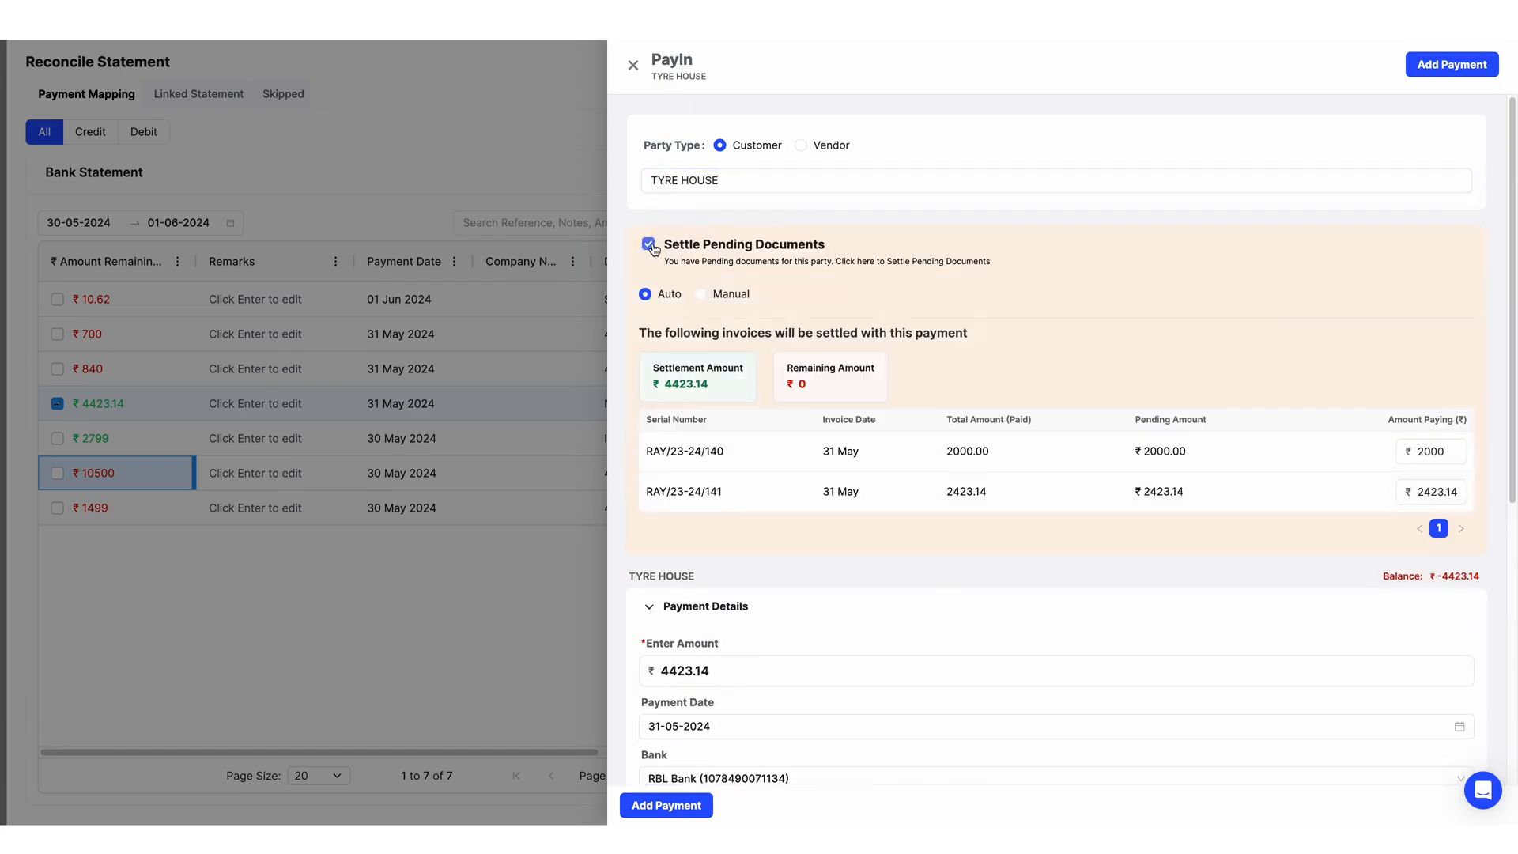
pyautogui.click(701, 295)
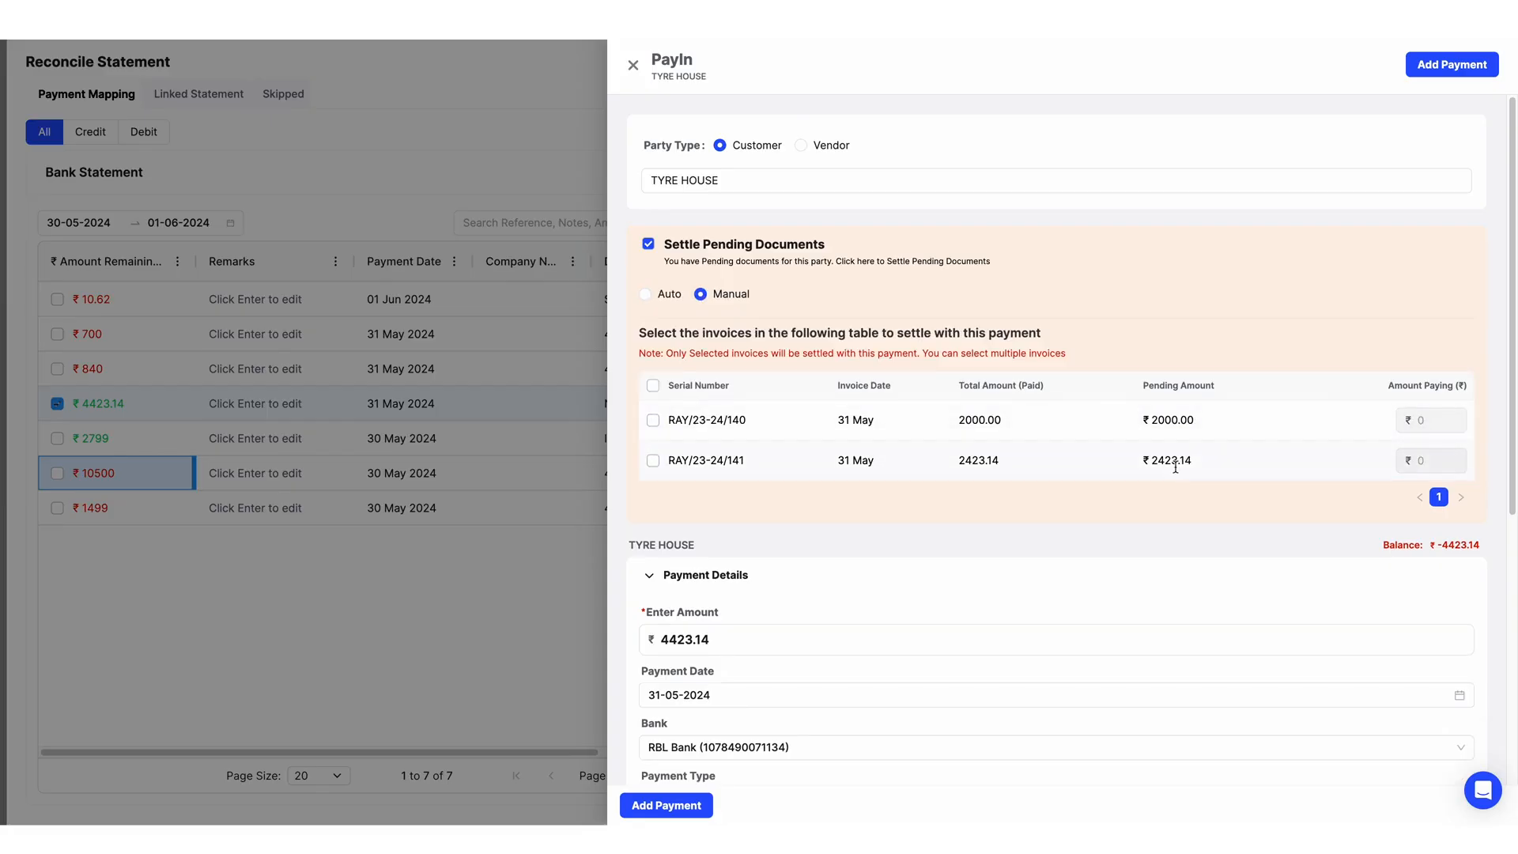
pyautogui.click(653, 419)
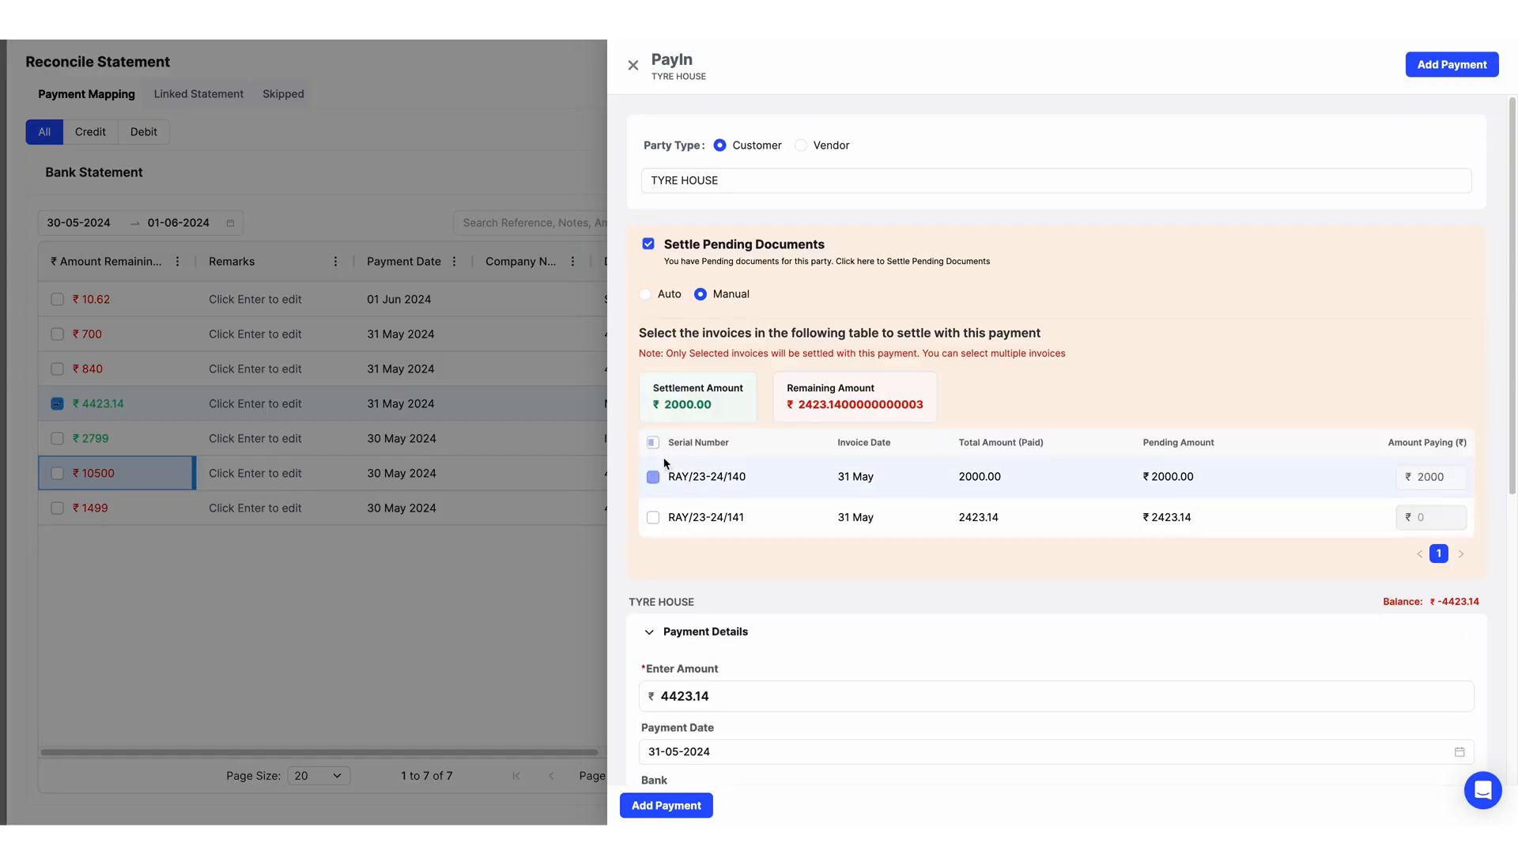
pyautogui.click(653, 518)
pyautogui.click(688, 811)
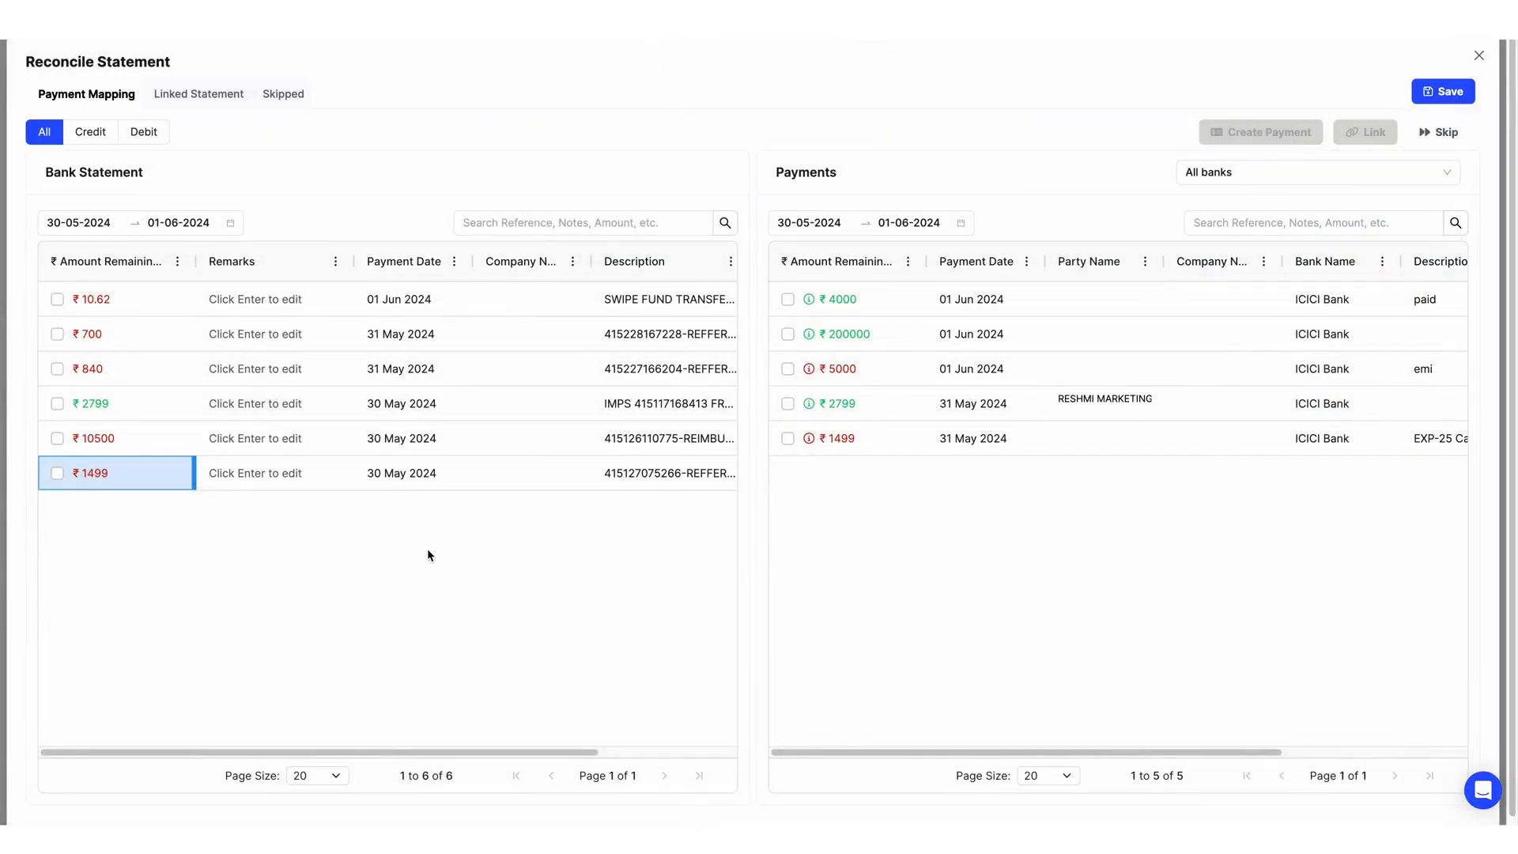
# Step: Skip the ₹700 debit on the bank statement and review the linked and skipped records
pyautogui.click(57, 334)
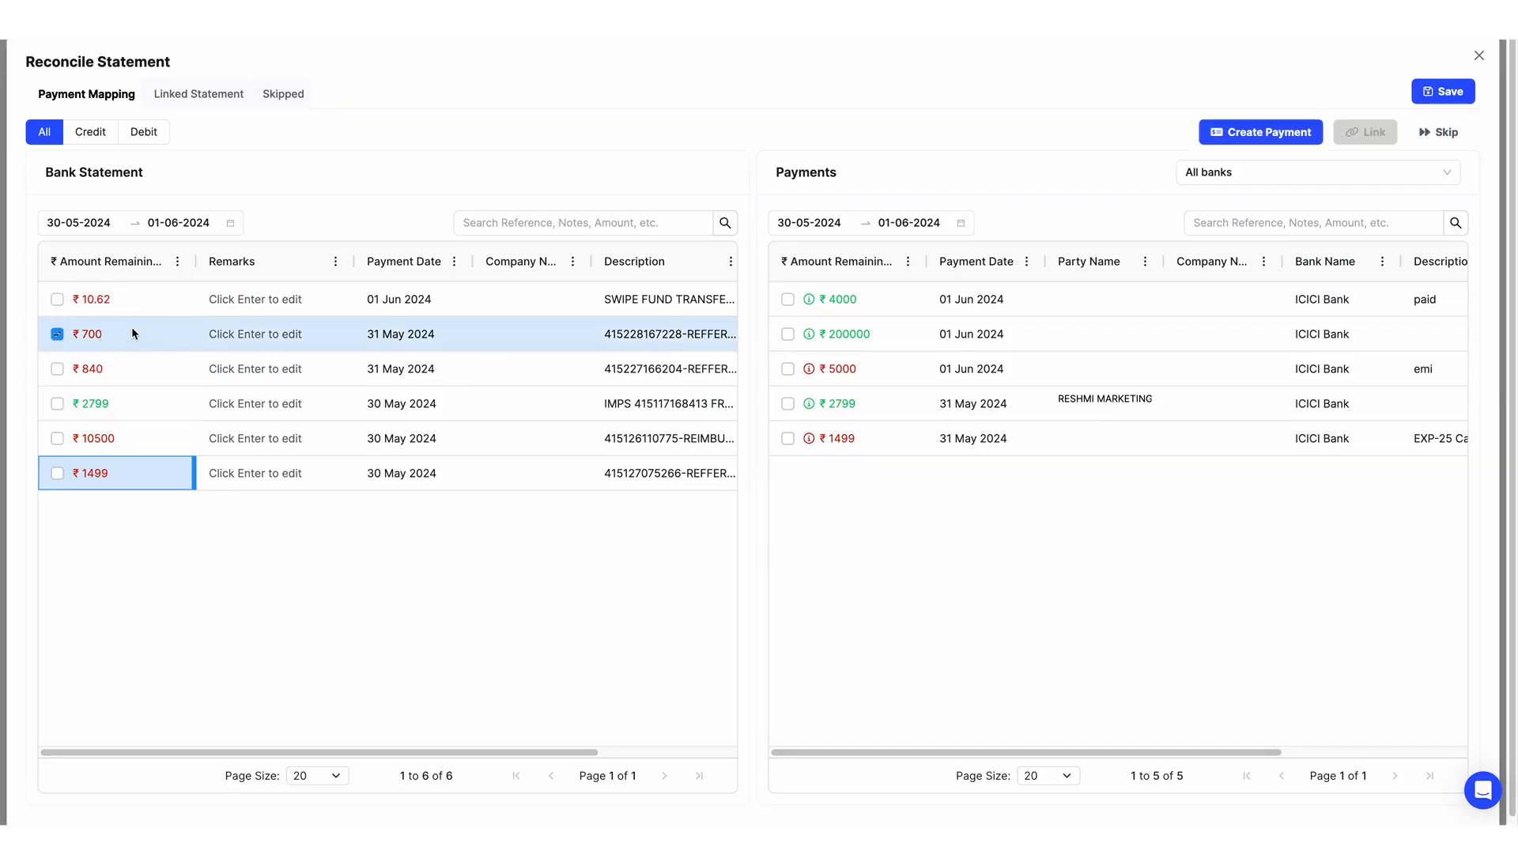
pyautogui.click(1434, 132)
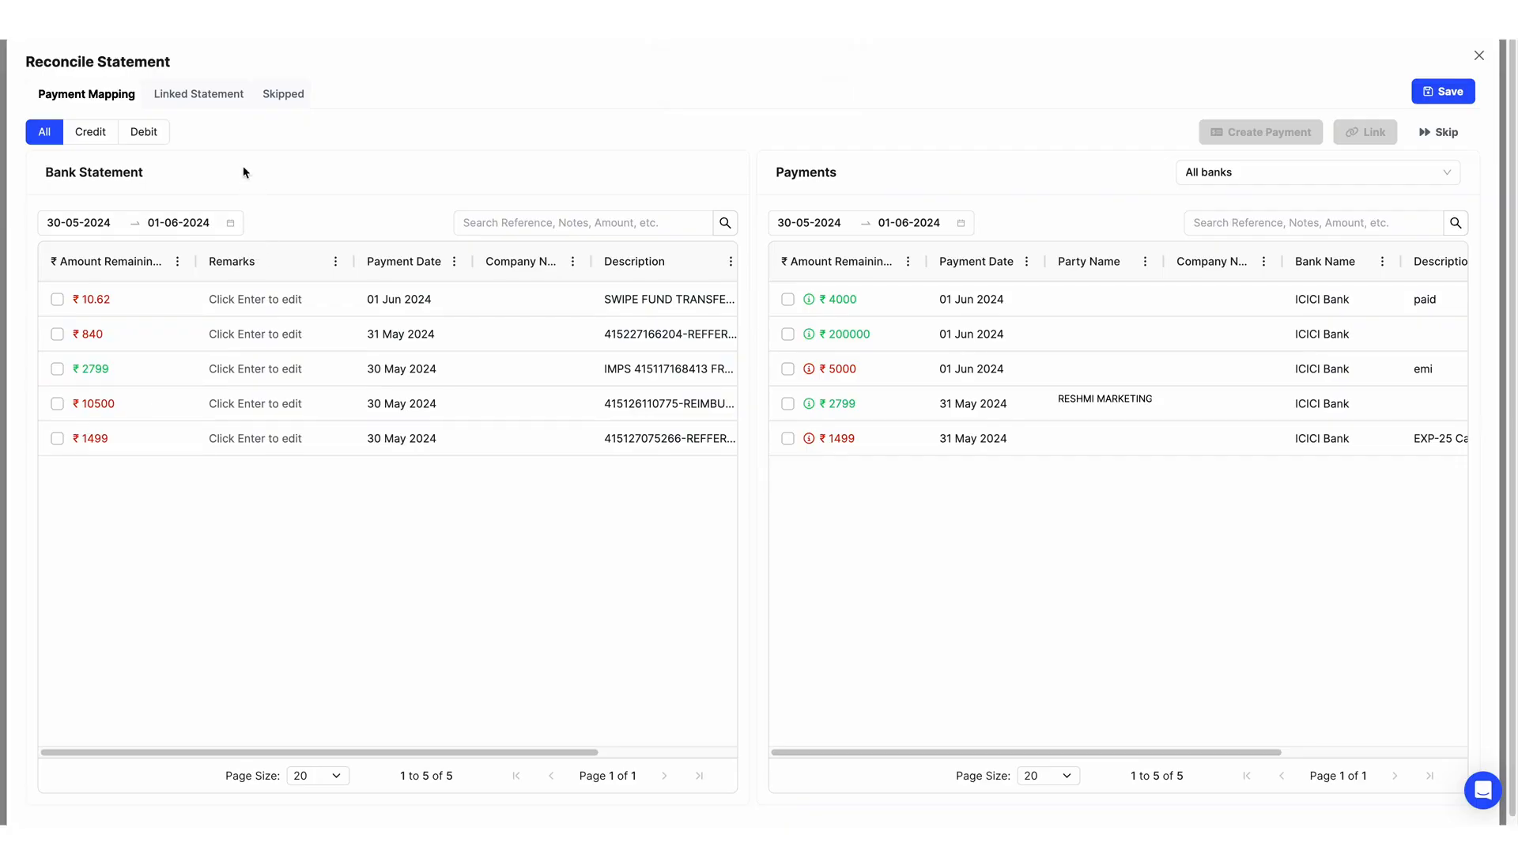
pyautogui.click(204, 96)
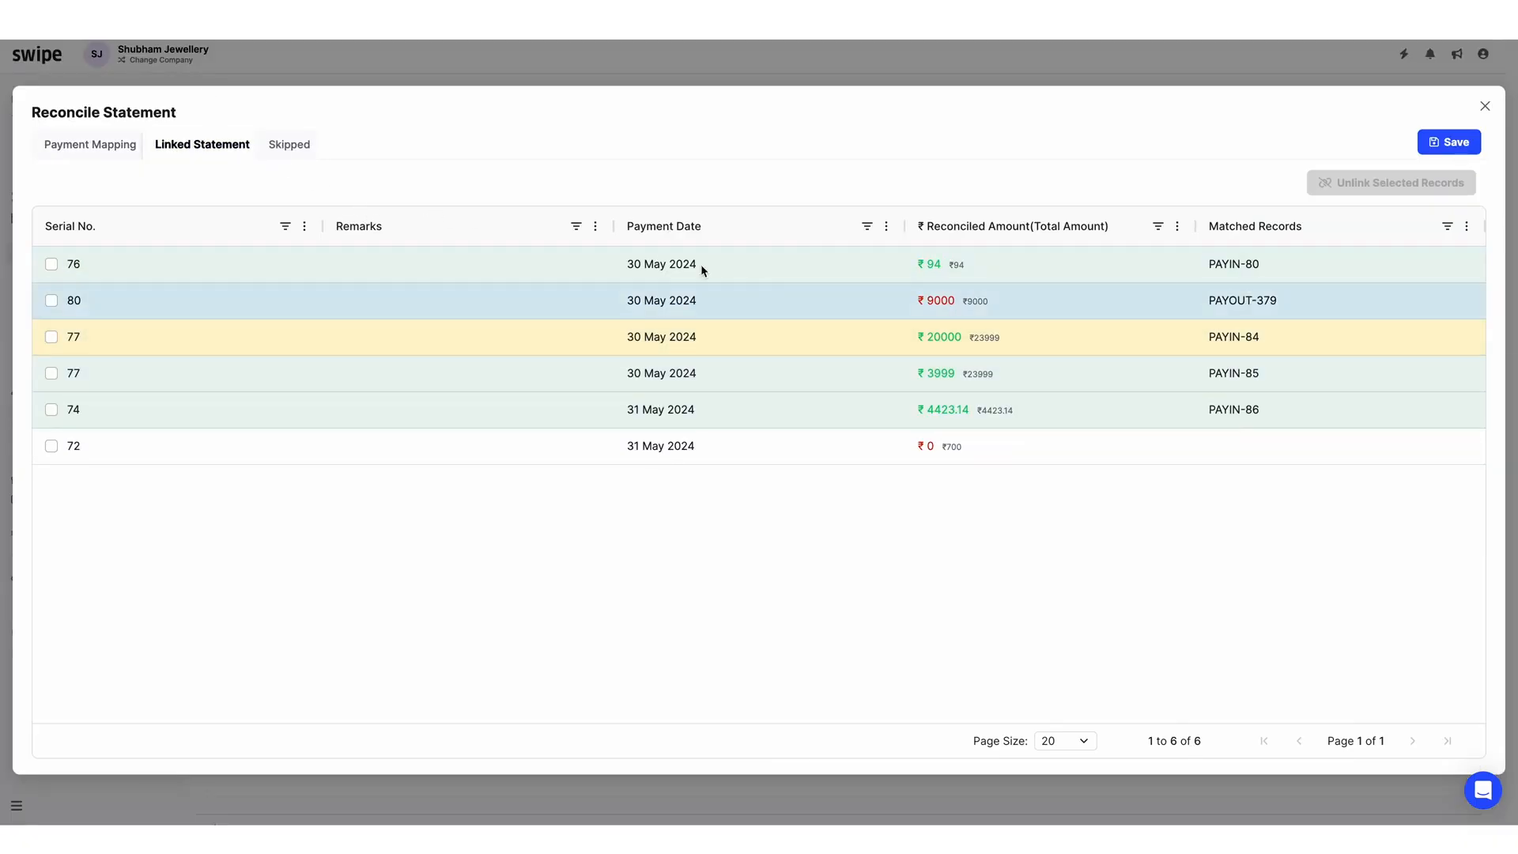
pyautogui.click(296, 146)
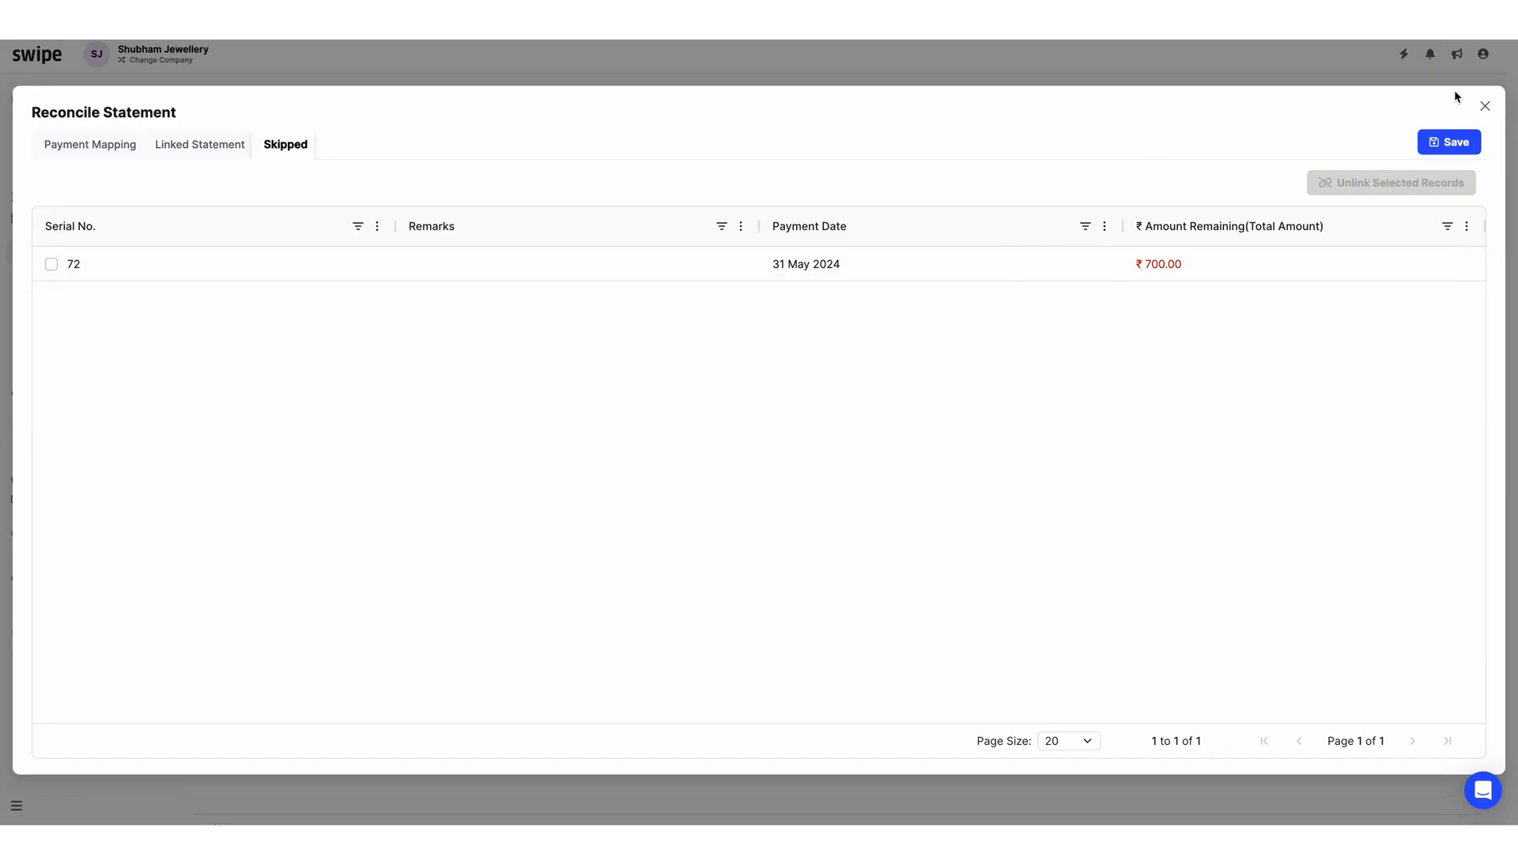
# Step: Close the reconciliation, check the statement's status and open the list of sales invoices
pyautogui.click(1485, 106)
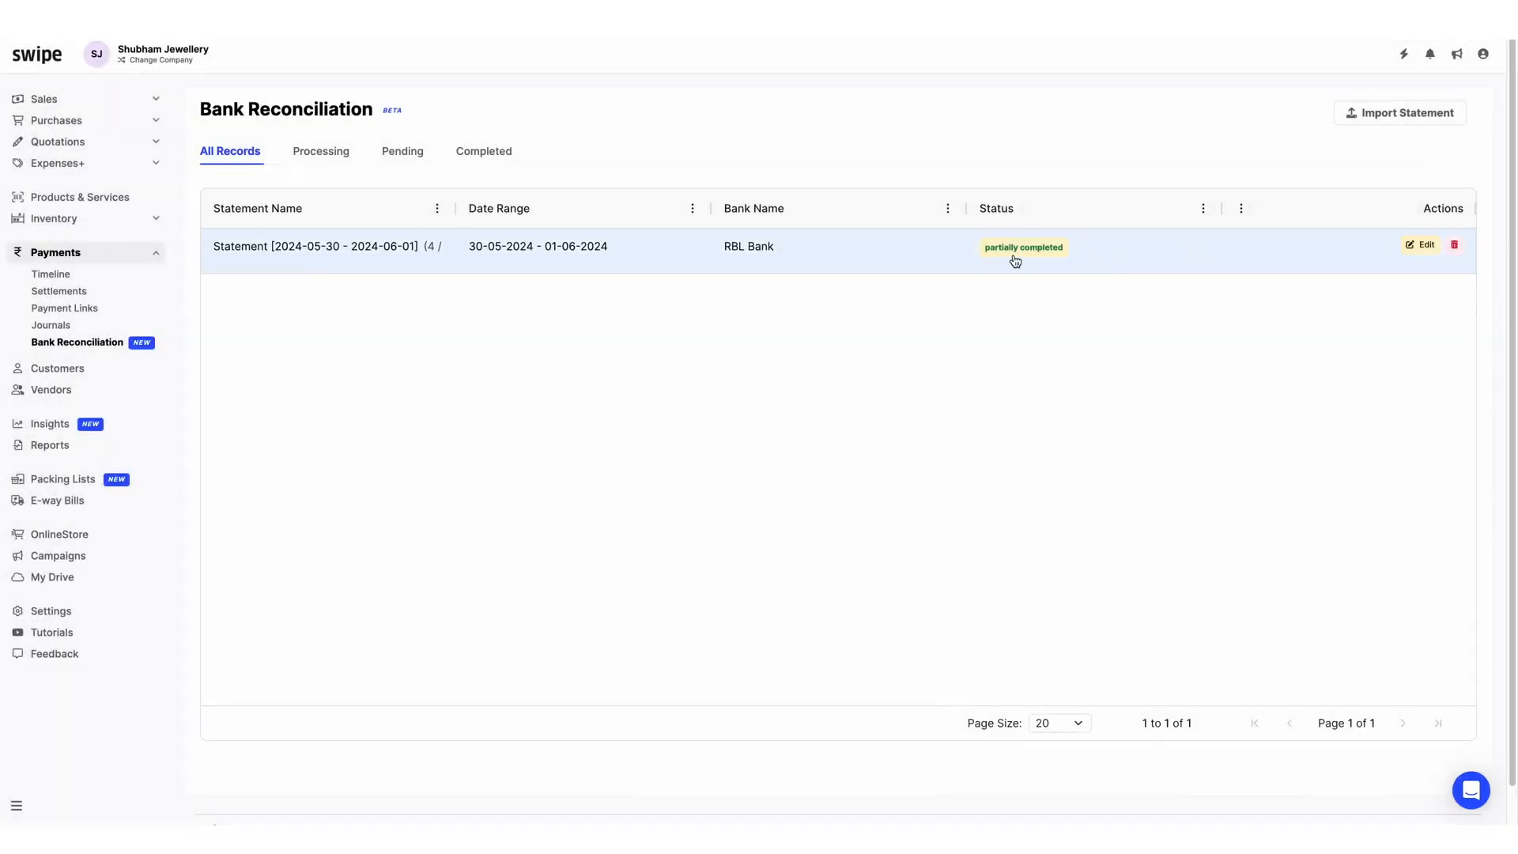
pyautogui.moveTo(1015, 253)
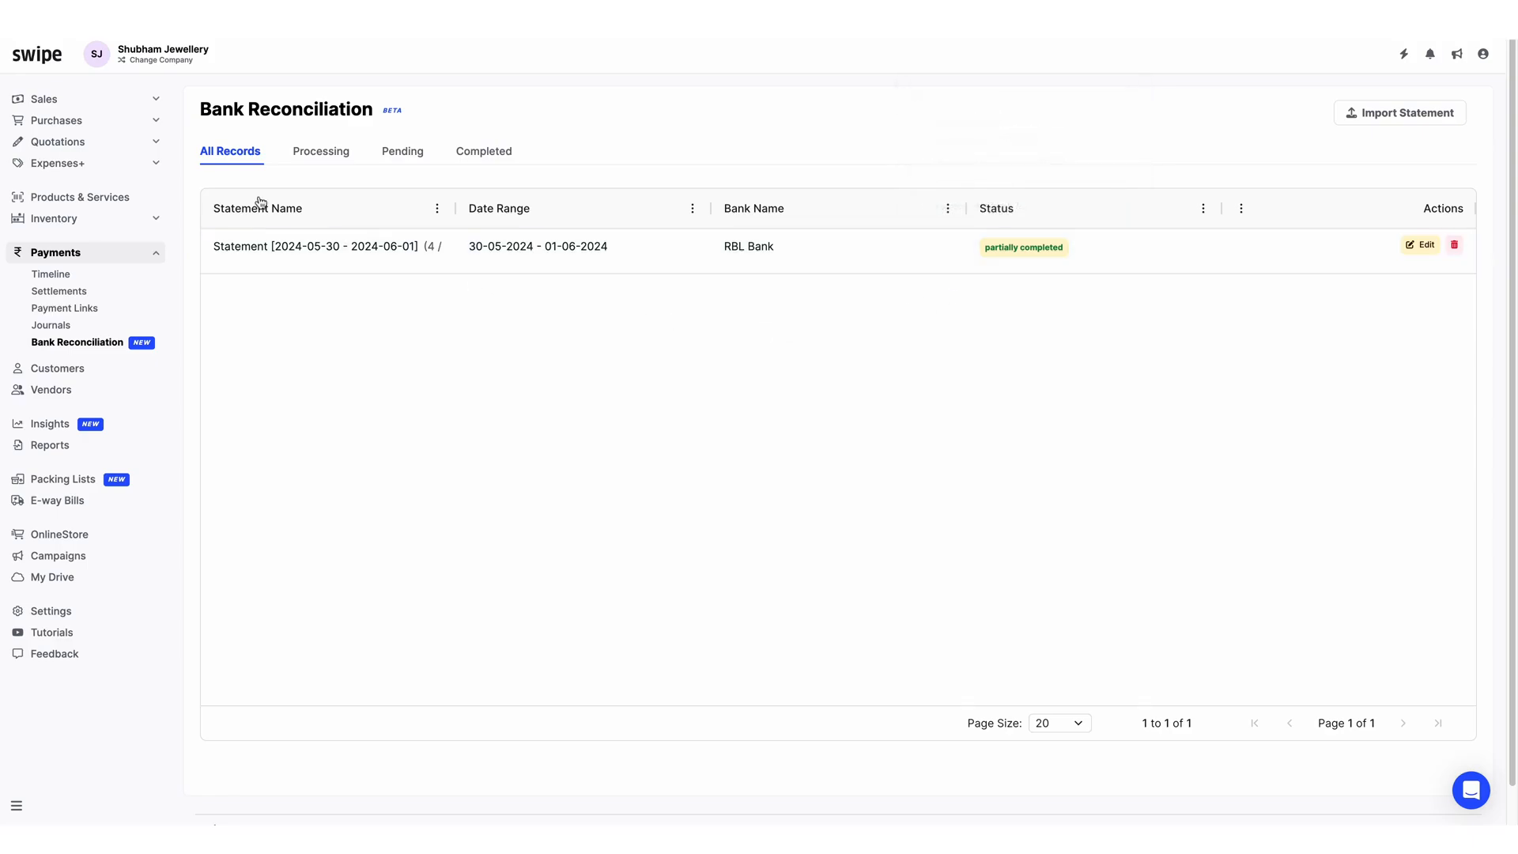
pyautogui.click(126, 92)
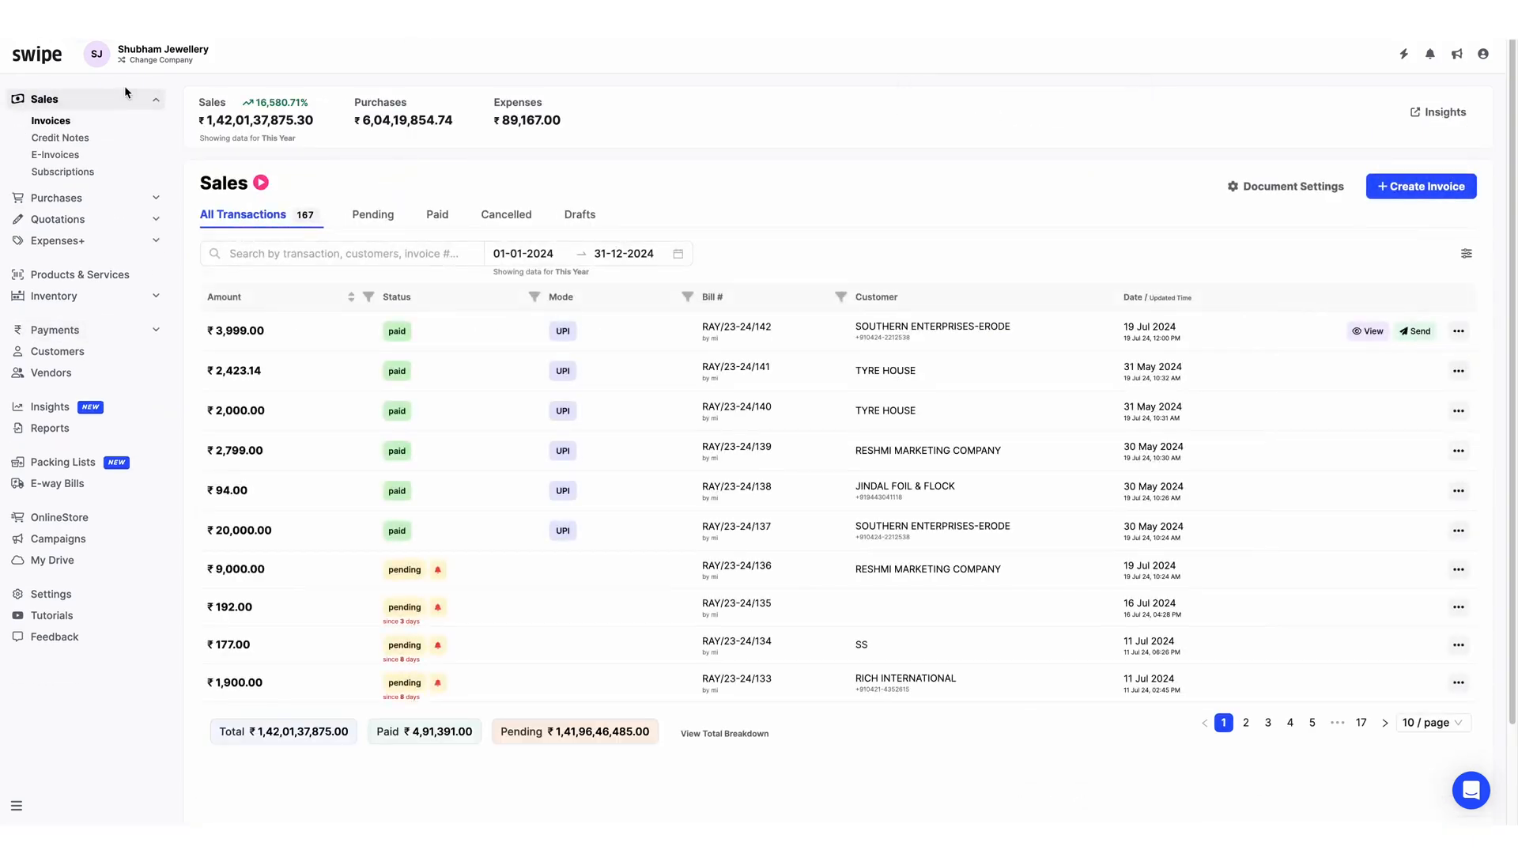